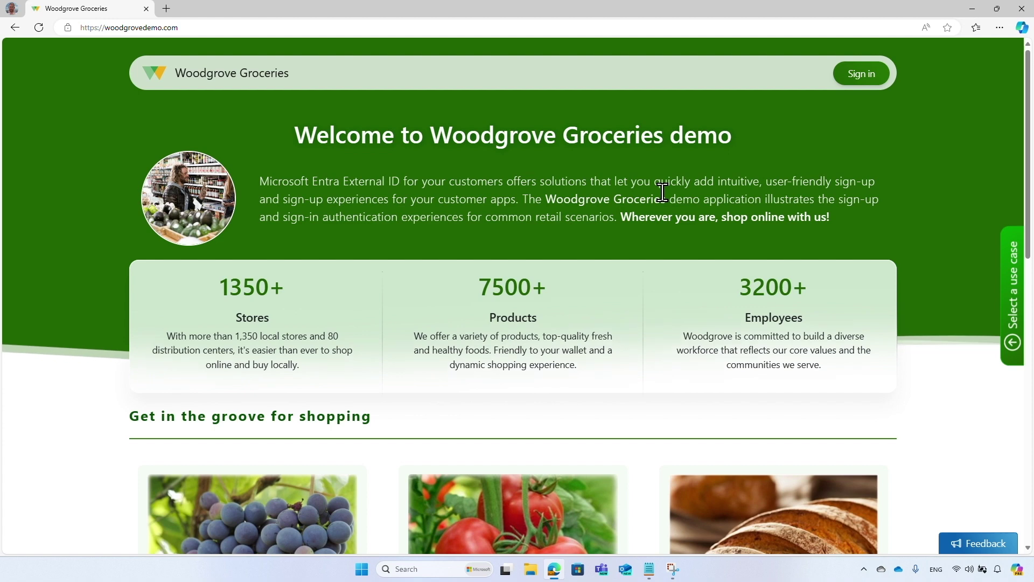
Choose the OAuth 2.0 On-Behalf-Of flow use case in the Woodgrove Groceries demo and start it
{"action": "left_click", "coordinate": [1009, 326]}
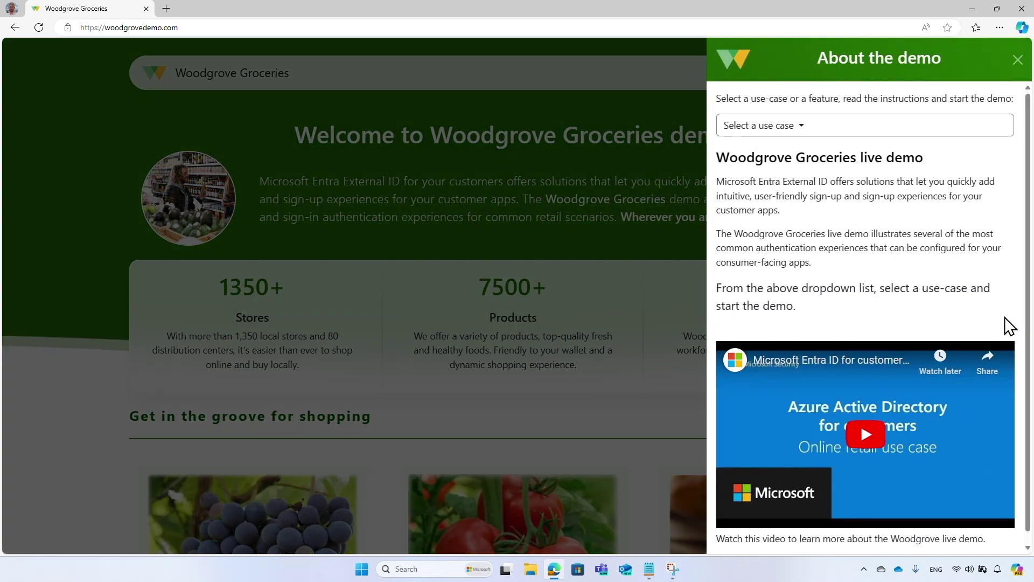
{"action": "left_click", "coordinate": [993, 132]}
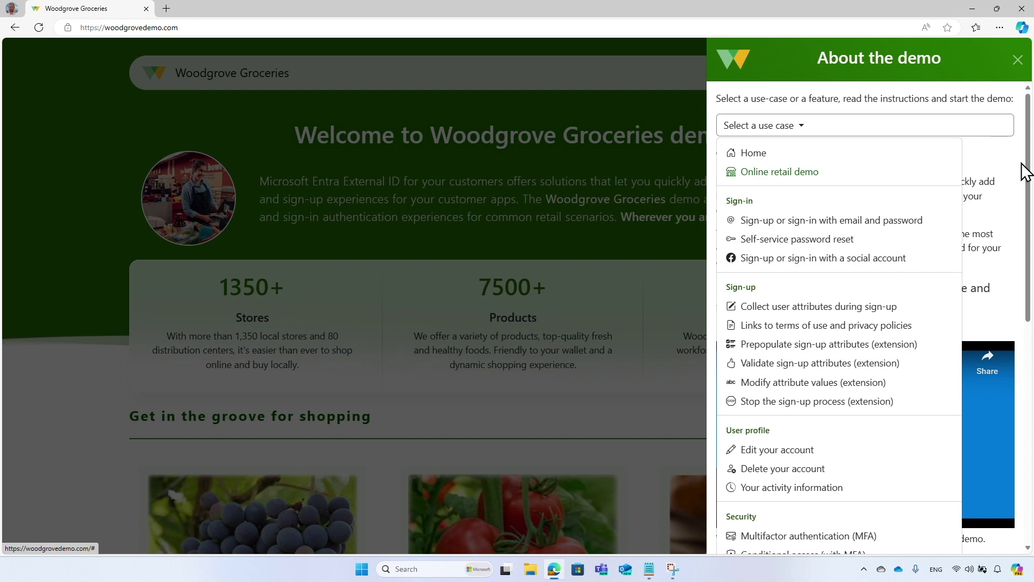
{"action": "left_click_drag", "start_coordinate": [1029, 178], "coordinate": [1029, 419]}
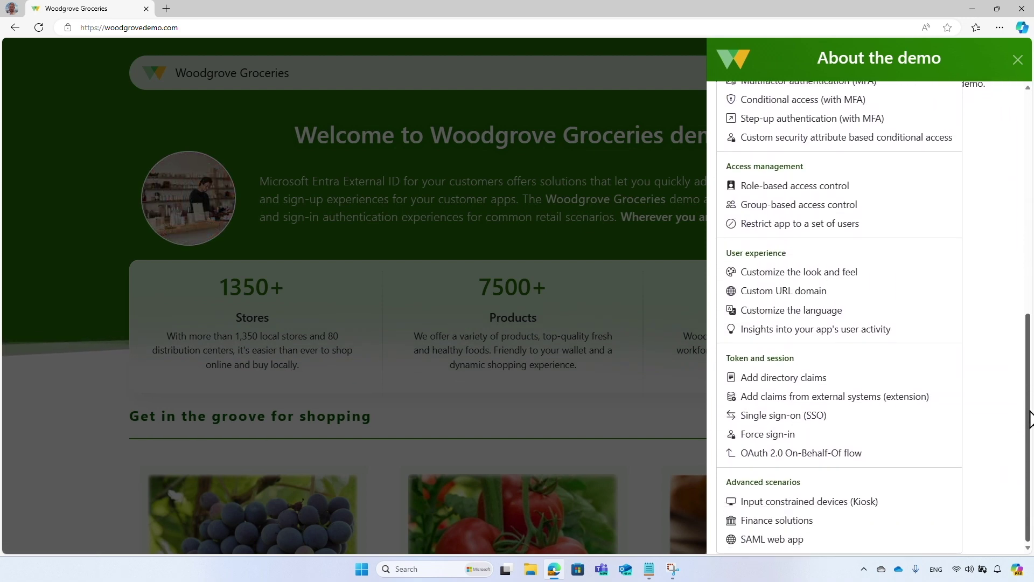
{"action": "left_click", "coordinate": [880, 452]}
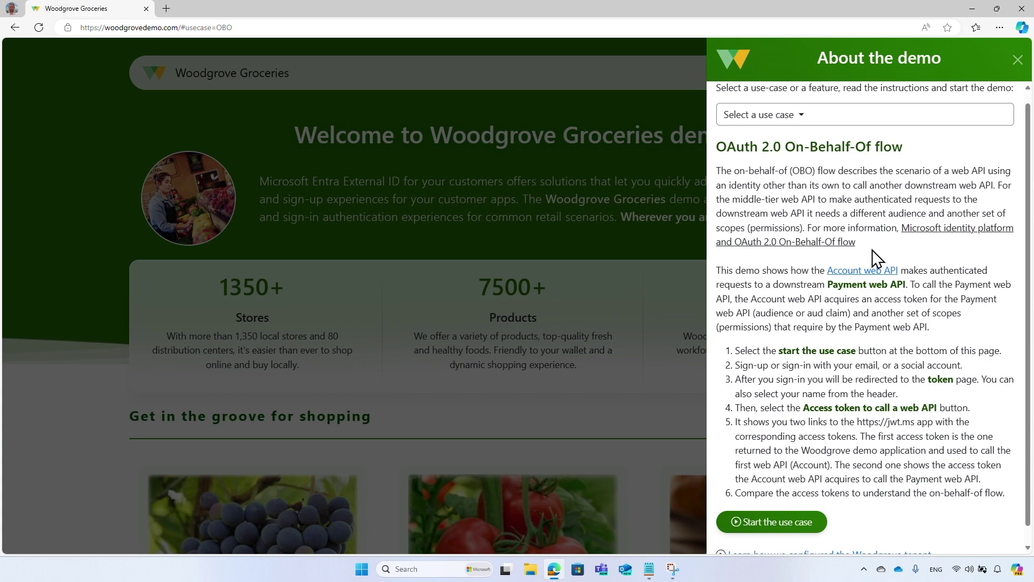
{"action": "left_click", "coordinate": [820, 520]}
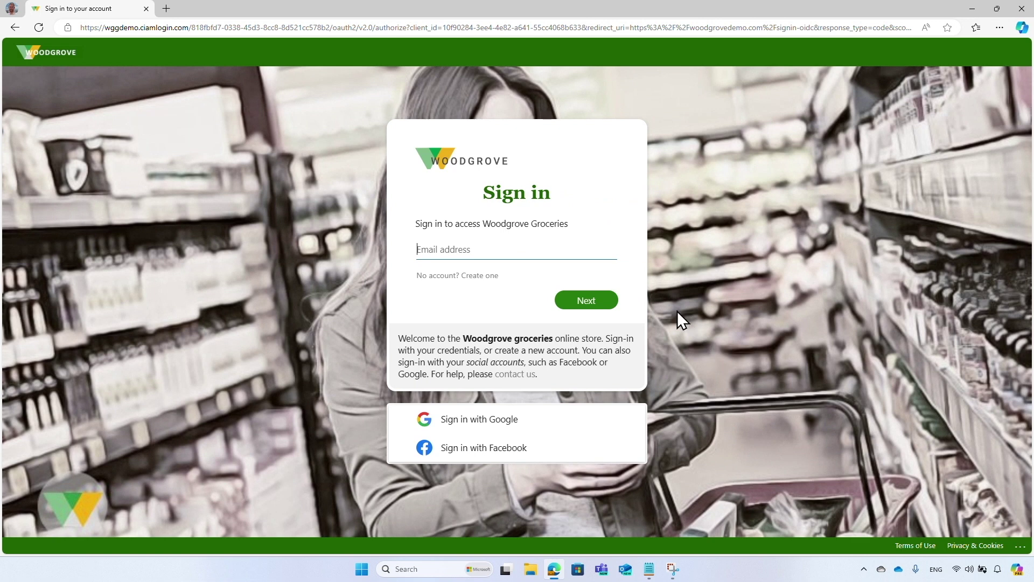
Sign in to Woodgrove Groceries with the account's e-mail address and password
{"action": "type", "text": "yoel@test.com"}
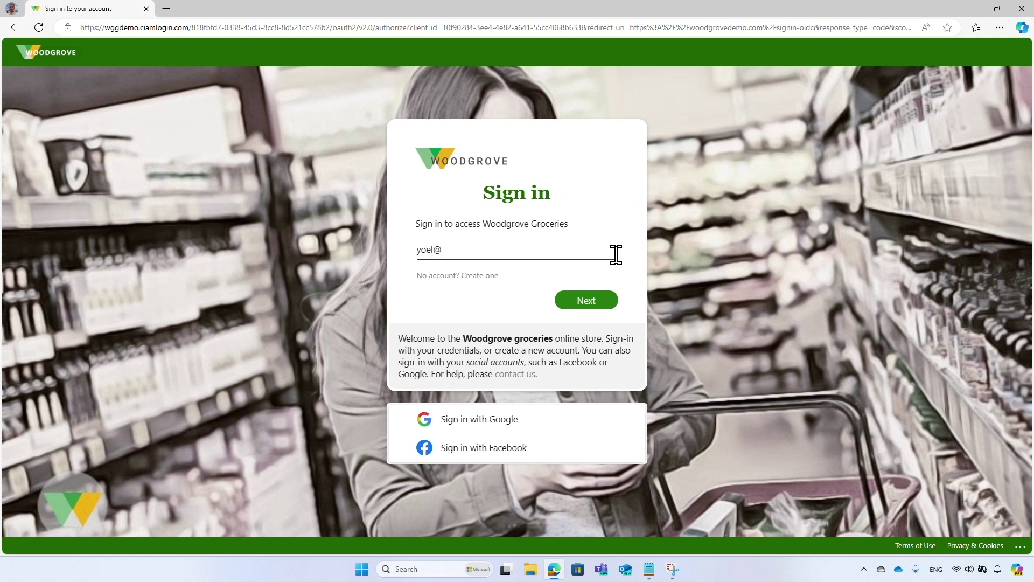
{"action": "left_click", "coordinate": [612, 302]}
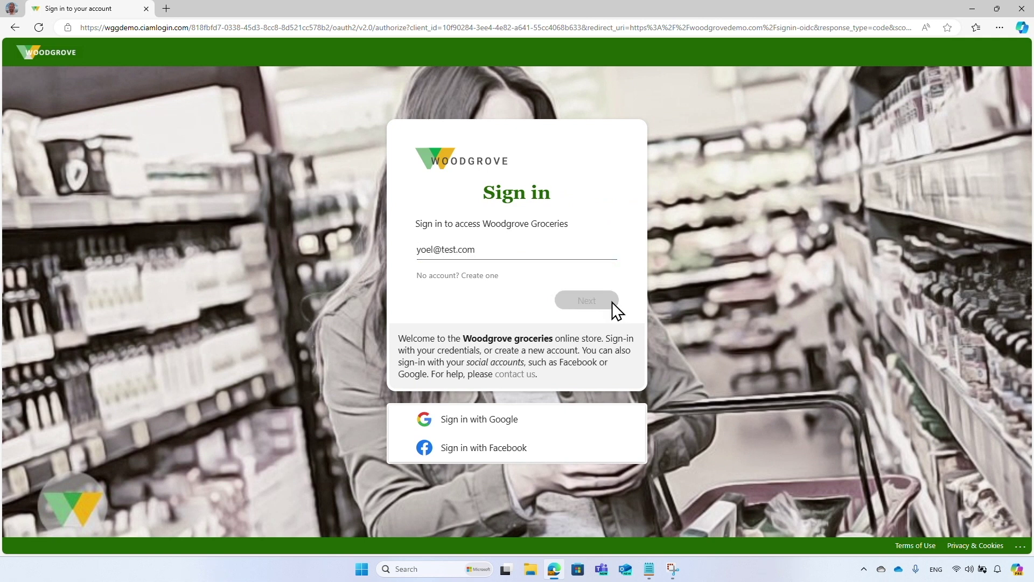
{"action": "type", "text": "••••••••••••••••••••"}
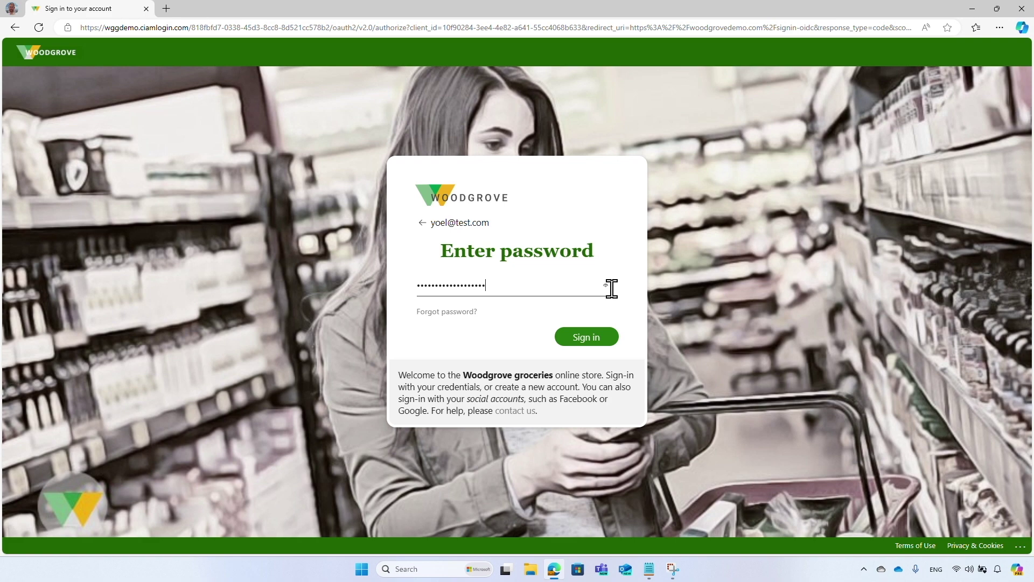
{"action": "left_click", "coordinate": [610, 336]}
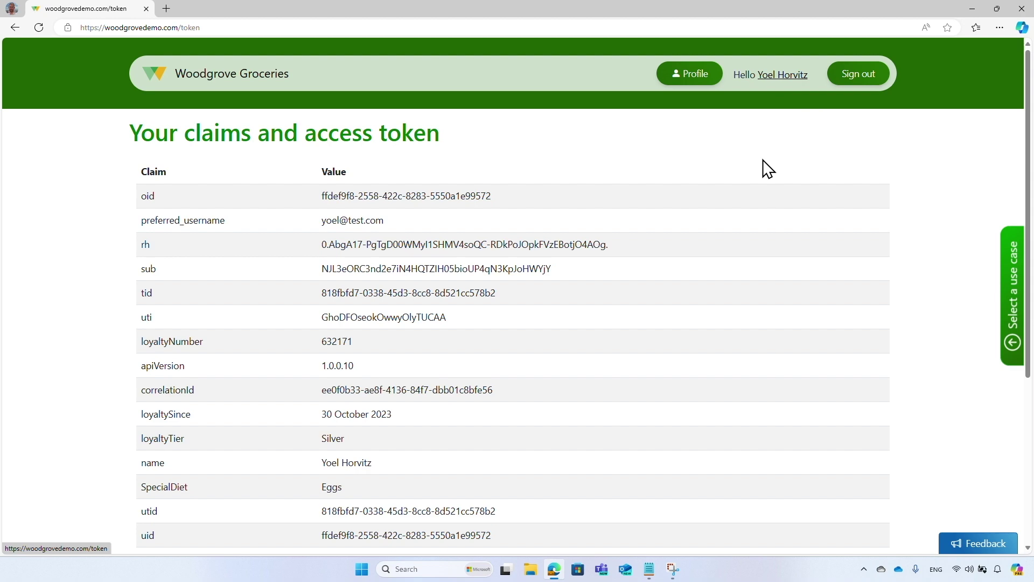
Request the access token to call a web API, and open both the Account API and Payment API tokens in jwt.ms
{"action": "scroll", "coordinate": [751, 194], "scroll_direction": "down", "scroll_amount": 5}
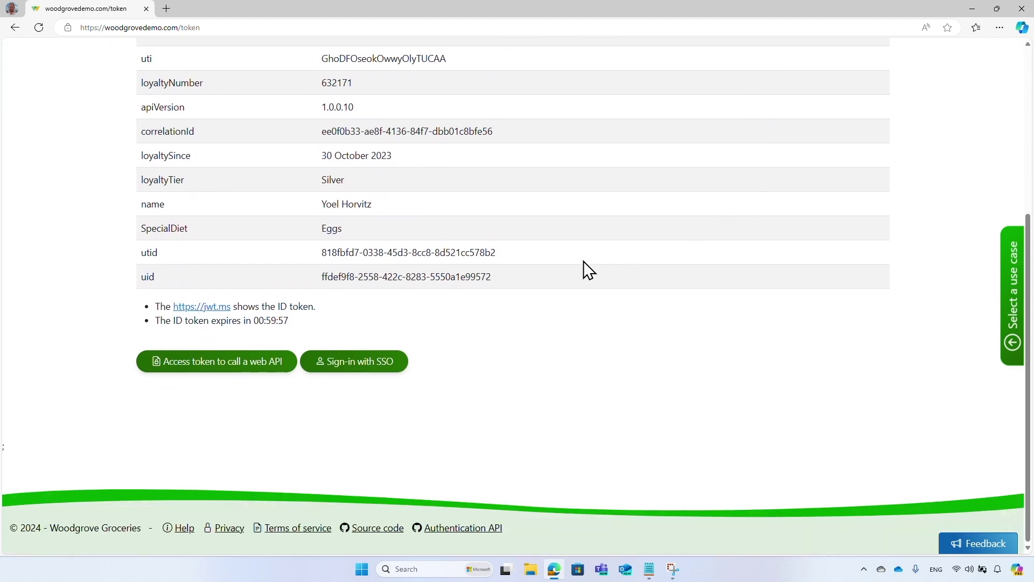
{"action": "left_click", "coordinate": [282, 366]}
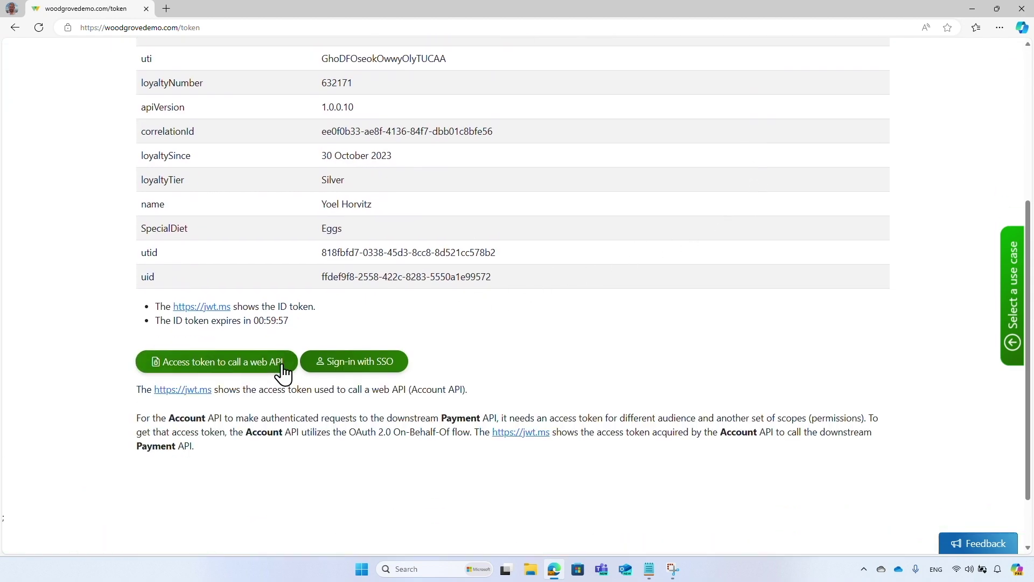
{"action": "left_click", "coordinate": [203, 391]}
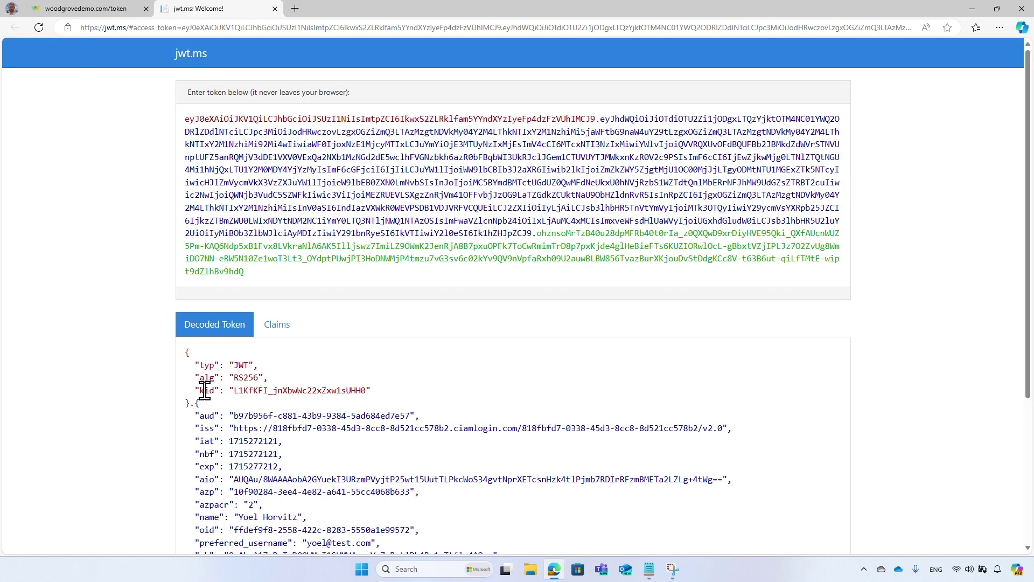
{"action": "left_click", "coordinate": [112, 10]}
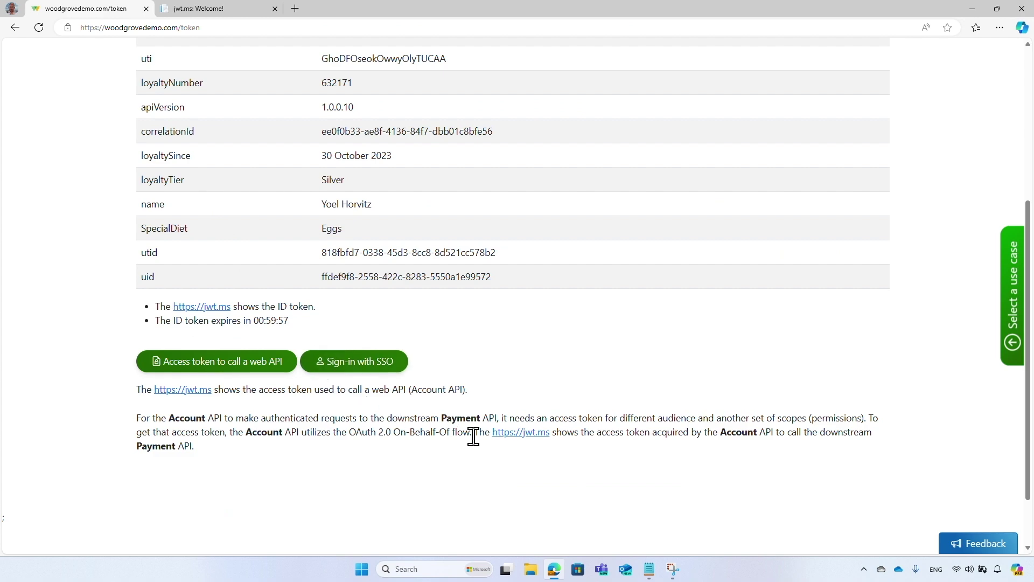
{"action": "left_click", "coordinate": [517, 432]}
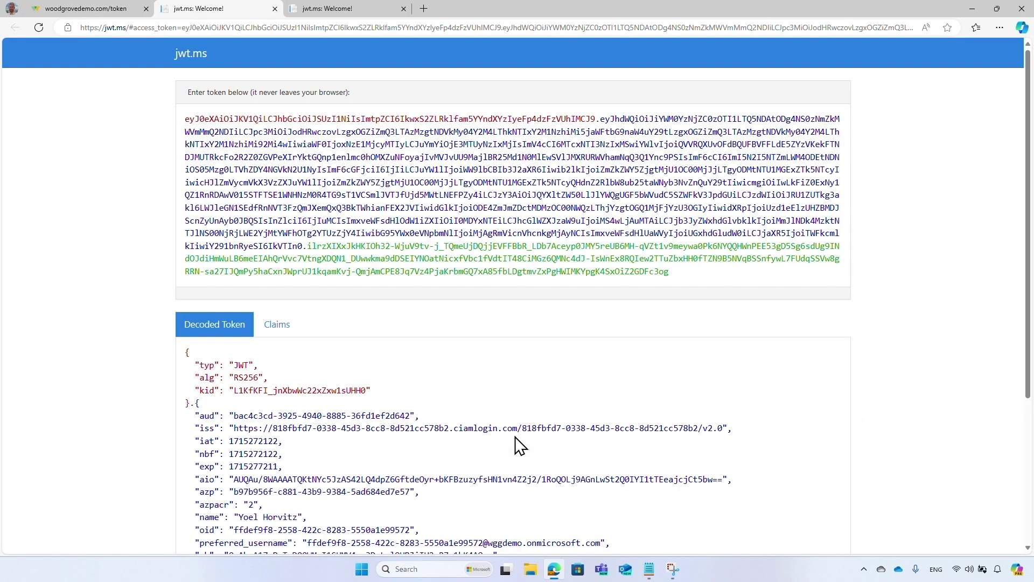
Arrange the Account and Payment token pages side by side in separate windows, both showing their decoded claims
{"action": "left_click_drag", "start_coordinate": [362, 11], "coordinate": [2, 135]}
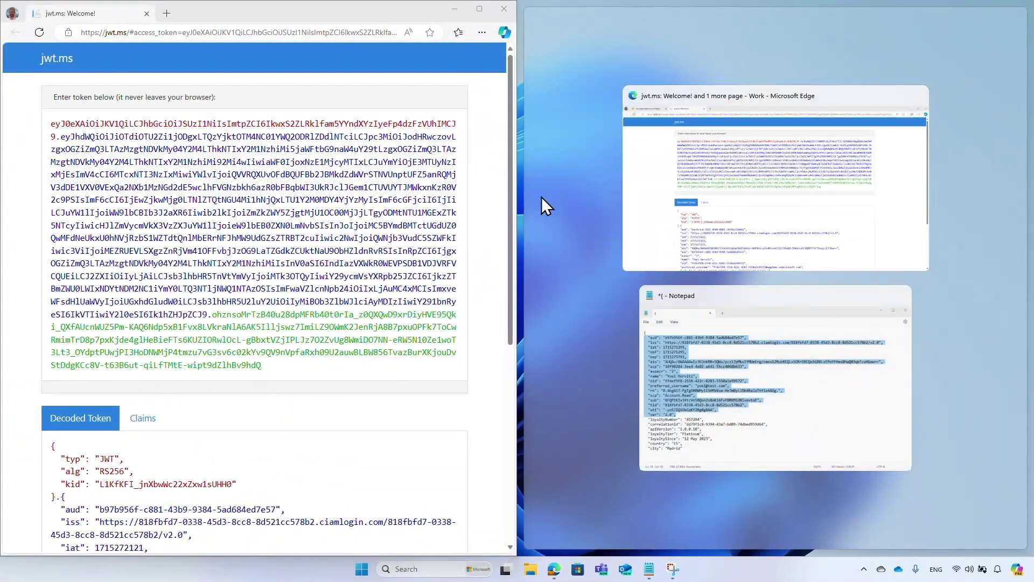
{"action": "left_click", "coordinate": [647, 200]}
{"action": "left_click_drag", "start_coordinate": [508, 201], "coordinate": [505, 390]}
{"action": "left_click_drag", "start_coordinate": [1028, 232], "coordinate": [1028, 419]}
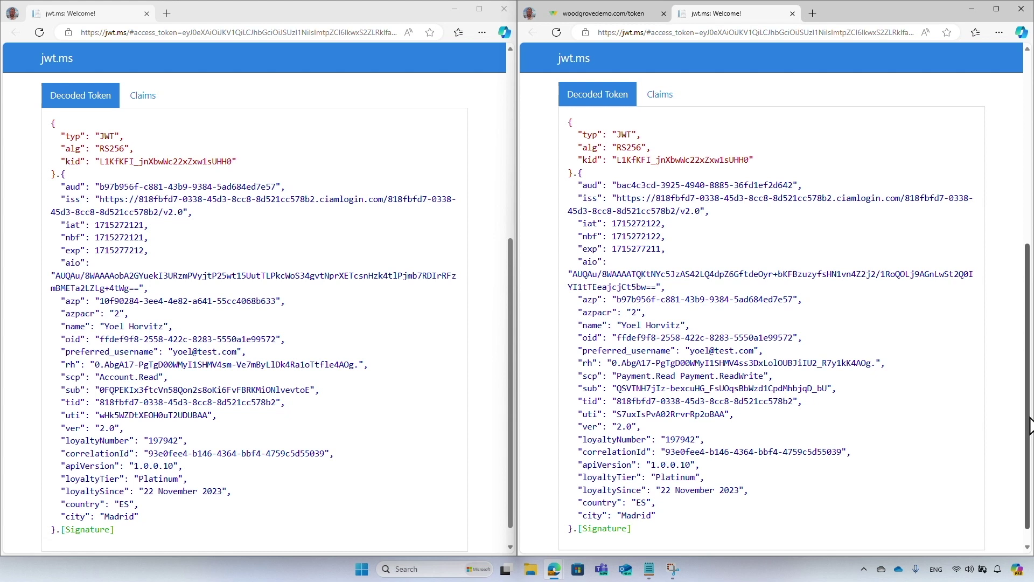
Compare the name, oid and loyaltyNumber-through-city claims between the two decoded tokens
{"action": "left_click_drag", "start_coordinate": [60, 327], "coordinate": [214, 328]}
{"action": "left_click_drag", "start_coordinate": [578, 325], "coordinate": [690, 325]}
{"action": "left_click_drag", "start_coordinate": [61, 339], "coordinate": [286, 339]}
{"action": "left_click_drag", "start_coordinate": [578, 337], "coordinate": [803, 338]}
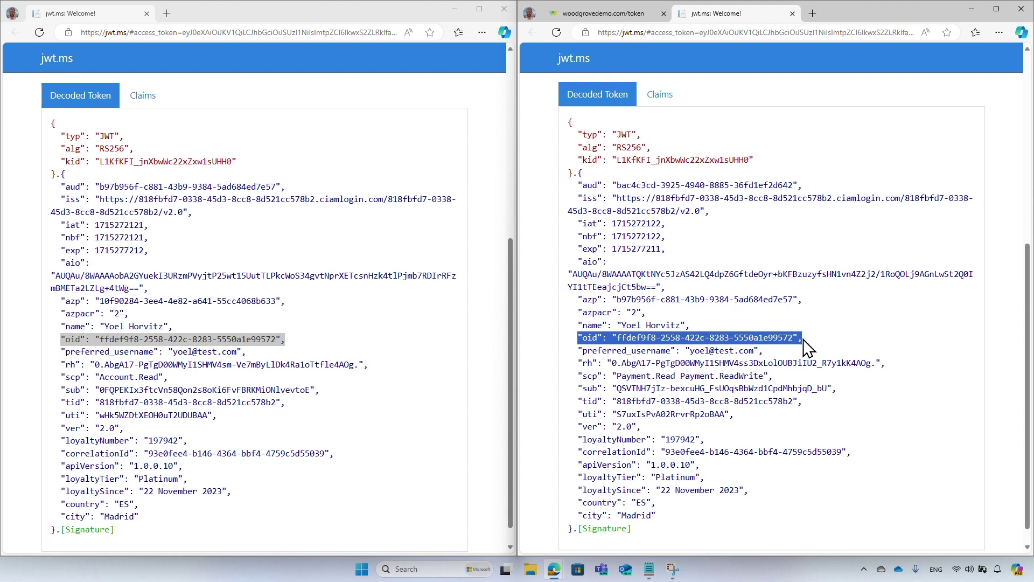
{"action": "left_click_drag", "start_coordinate": [56, 440], "coordinate": [443, 519]}
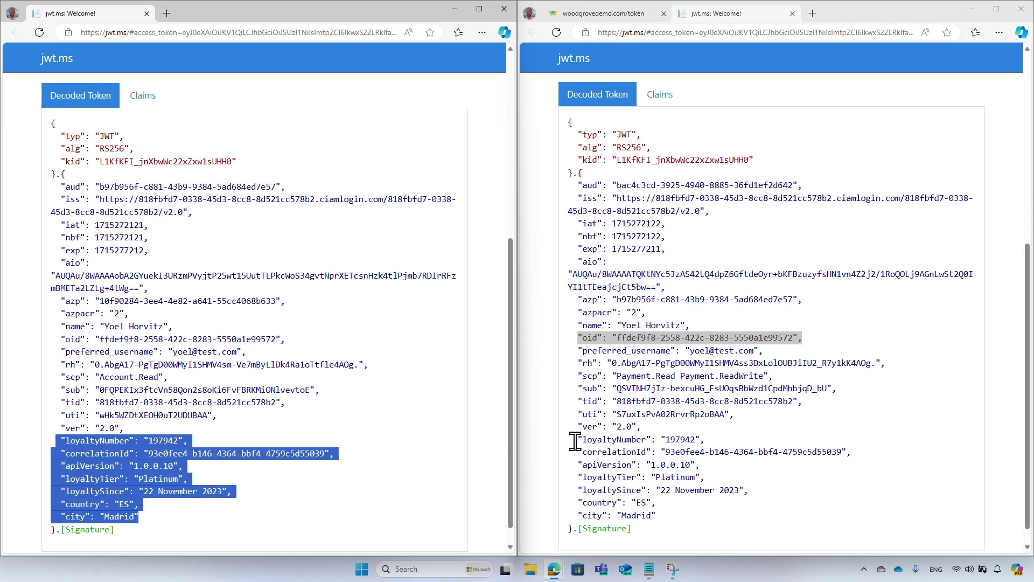
{"action": "left_click_drag", "start_coordinate": [572, 439], "coordinate": [665, 515]}
Compare the audience (aud) and scope (scp) claims of the Account and Payment access tokens
{"action": "left_click_drag", "start_coordinate": [54, 187], "coordinate": [295, 192]}
{"action": "left_click_drag", "start_coordinate": [580, 185], "coordinate": [819, 195]}
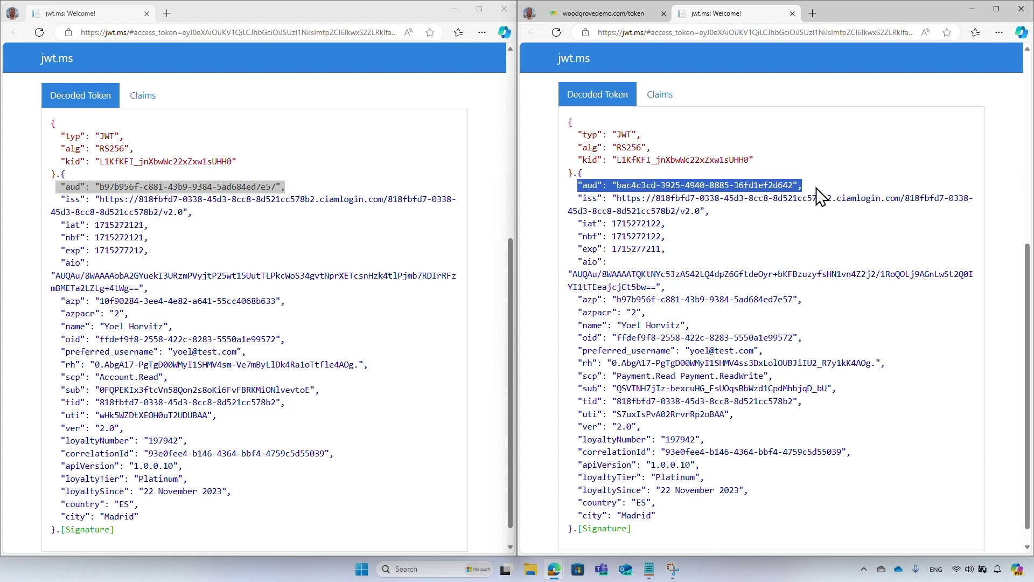
{"action": "left_click_drag", "start_coordinate": [58, 379], "coordinate": [182, 377]}
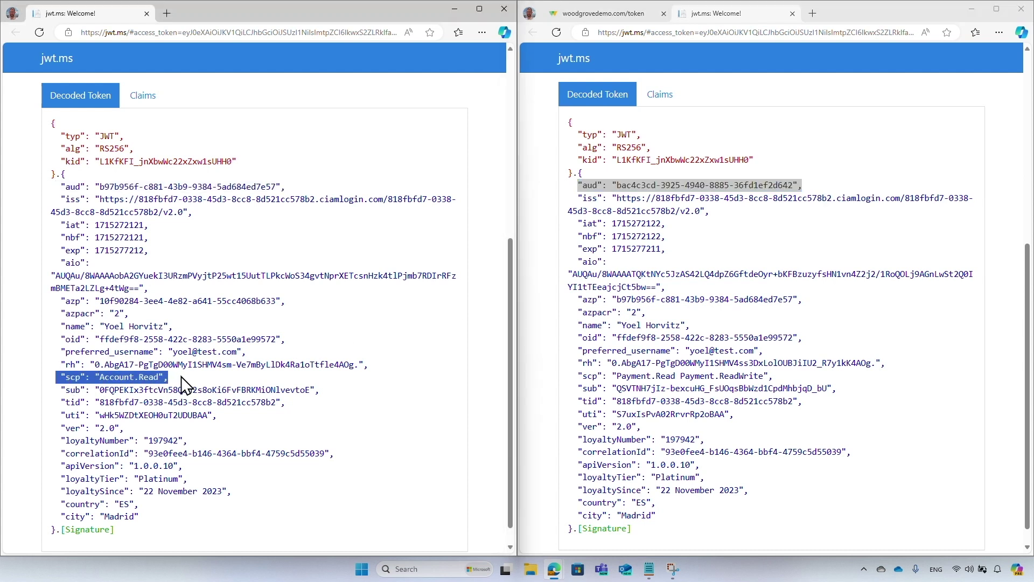
{"action": "left_click_drag", "start_coordinate": [578, 376], "coordinate": [786, 381]}
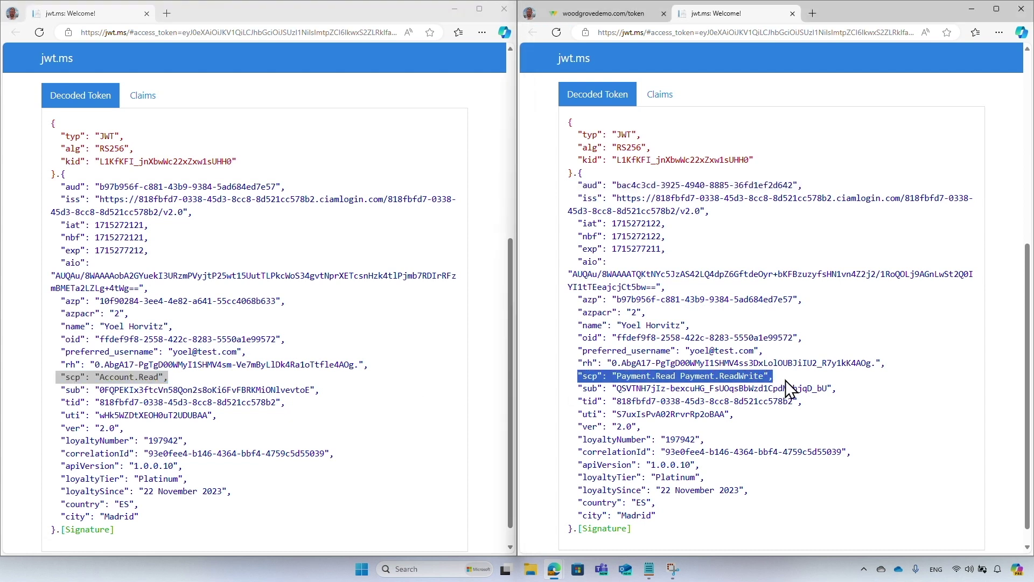
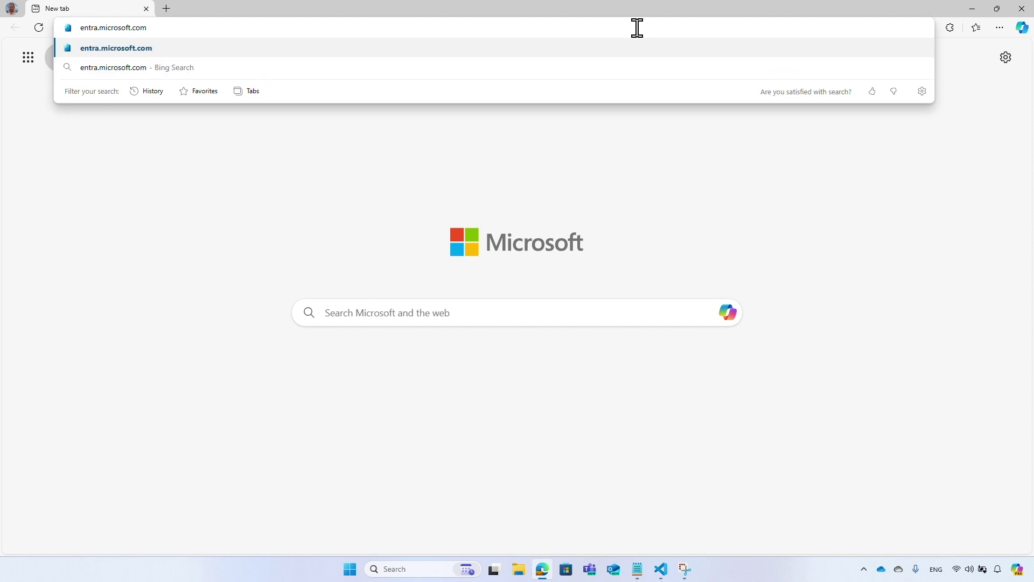
Go to the Microsoft Entra admin center at entra.microsoft.com and open the app registrations
{"action": "key", "text": "Return"}
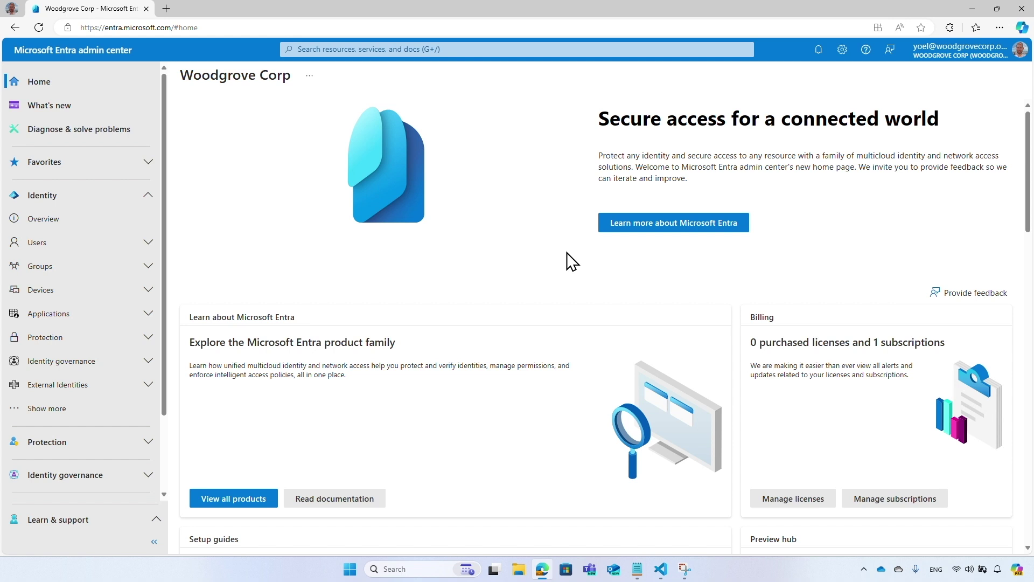
{"action": "left_click", "coordinate": [149, 314]}
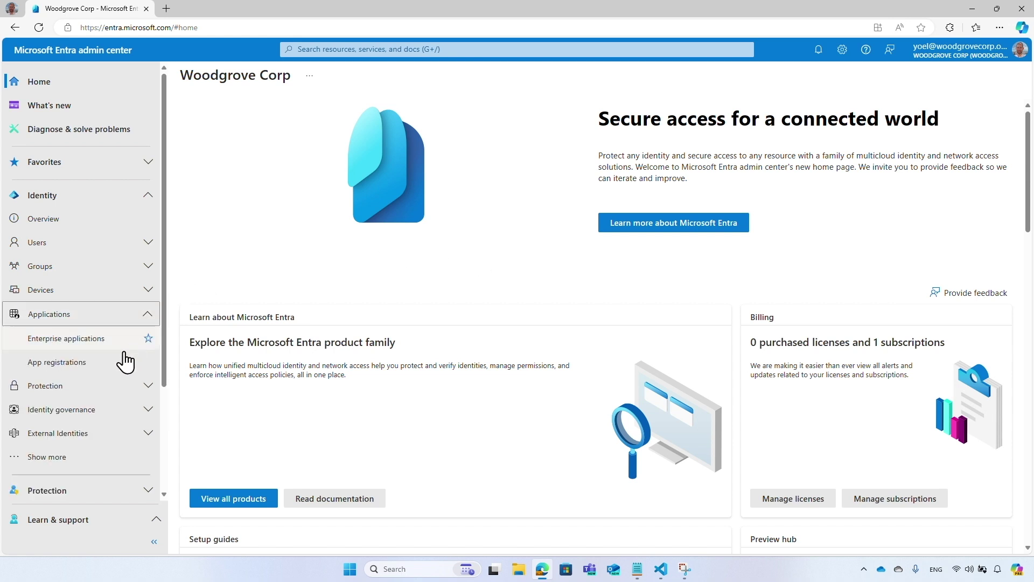
{"action": "left_click", "coordinate": [86, 366]}
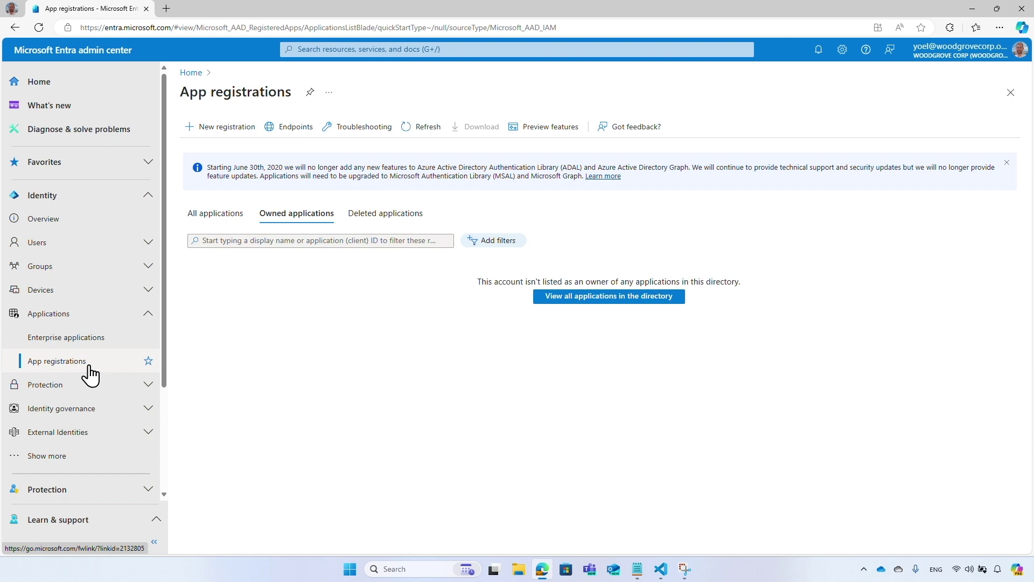
Register a new single-tenant application named "Payment web API (downstream)"
{"action": "left_click", "coordinate": [241, 141]}
{"action": "type", "text": "Payment web API (downstream"}
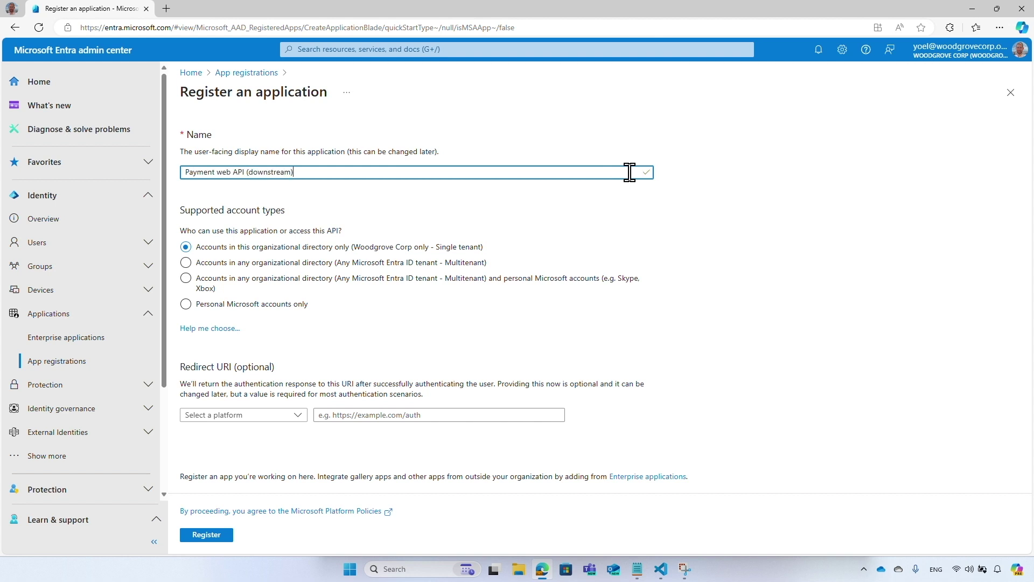
{"action": "left_click", "coordinate": [227, 539]}
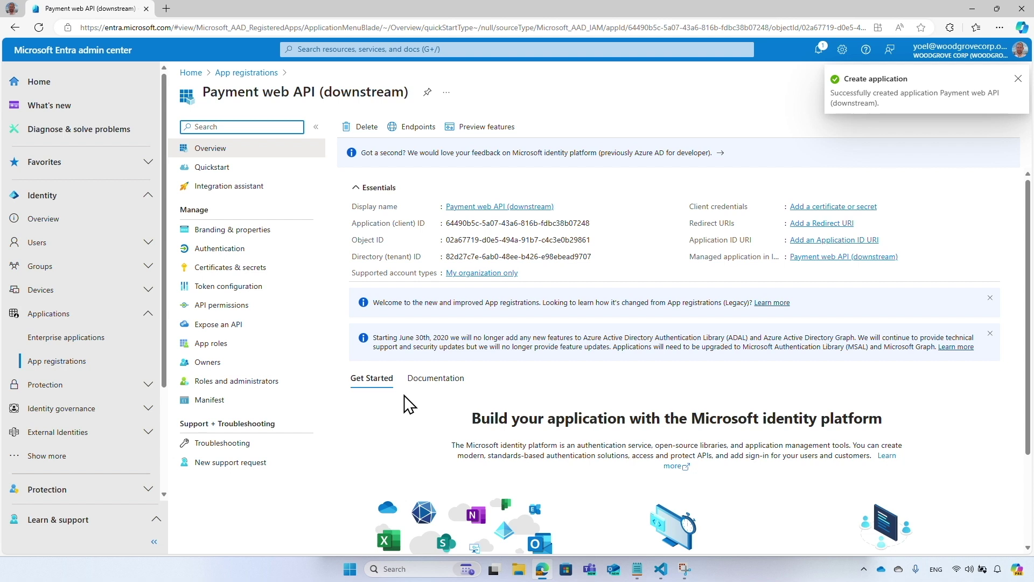
Copy the new app's application (client) ID into the ClientId value of appsettings.json in Visual Studio Code and save the file
{"action": "left_click", "coordinate": [596, 224]}
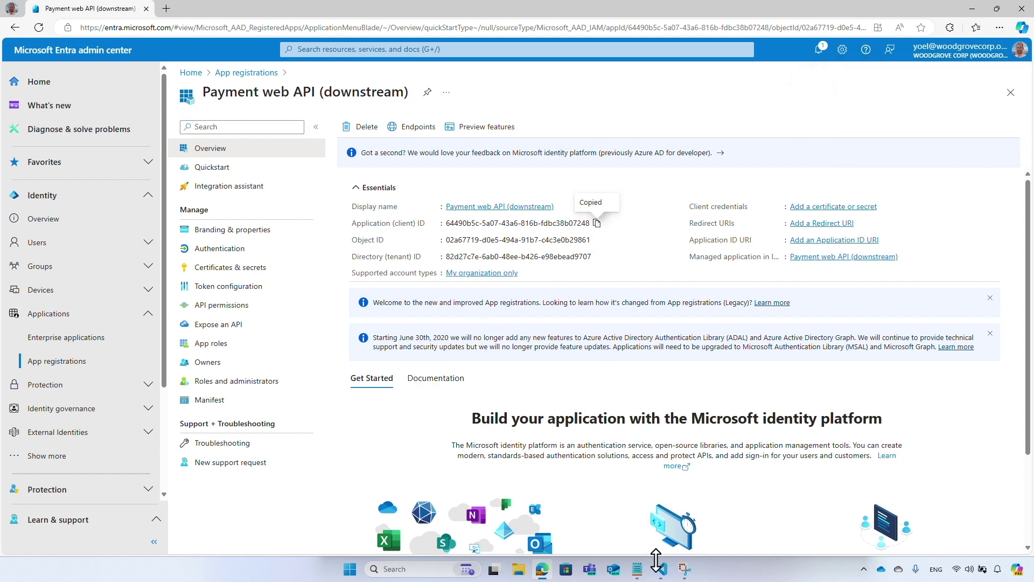
{"action": "mouse_move", "coordinate": [660, 568]}
{"action": "left_click", "coordinate": [758, 525]}
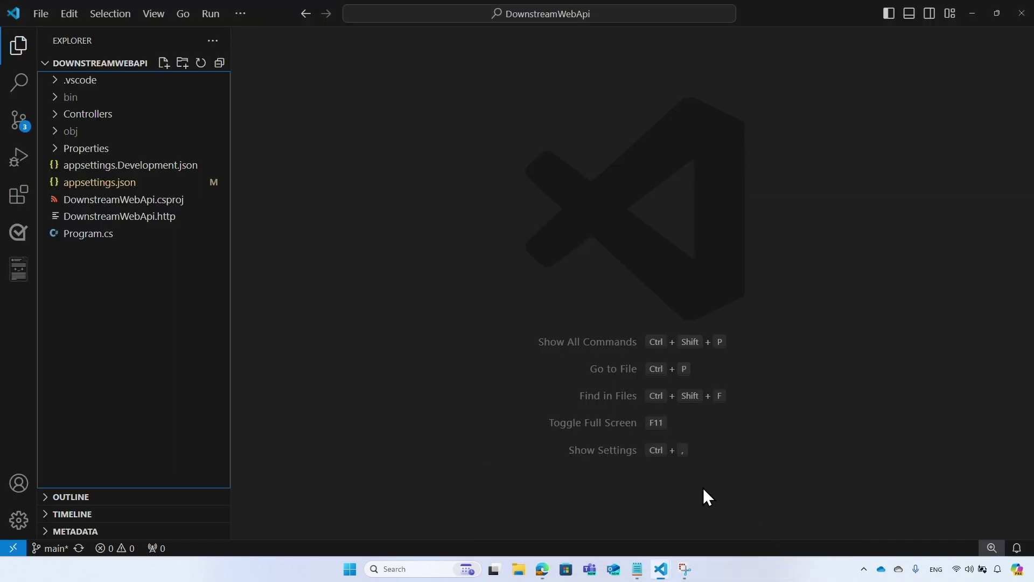
{"action": "left_click", "coordinate": [161, 183]}
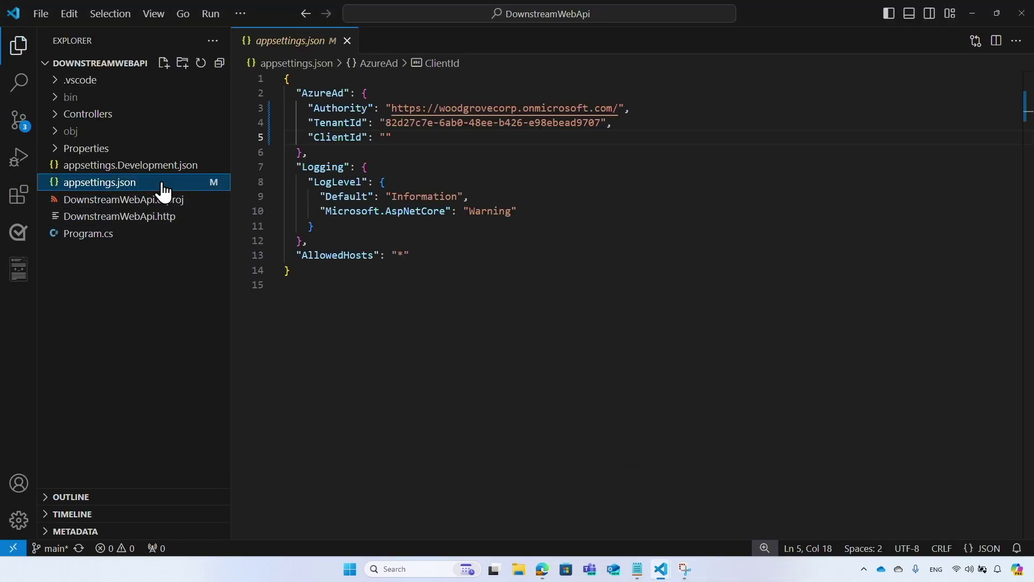
{"action": "left_click", "coordinate": [385, 138]}
{"action": "key", "text": "ctrl+v"}
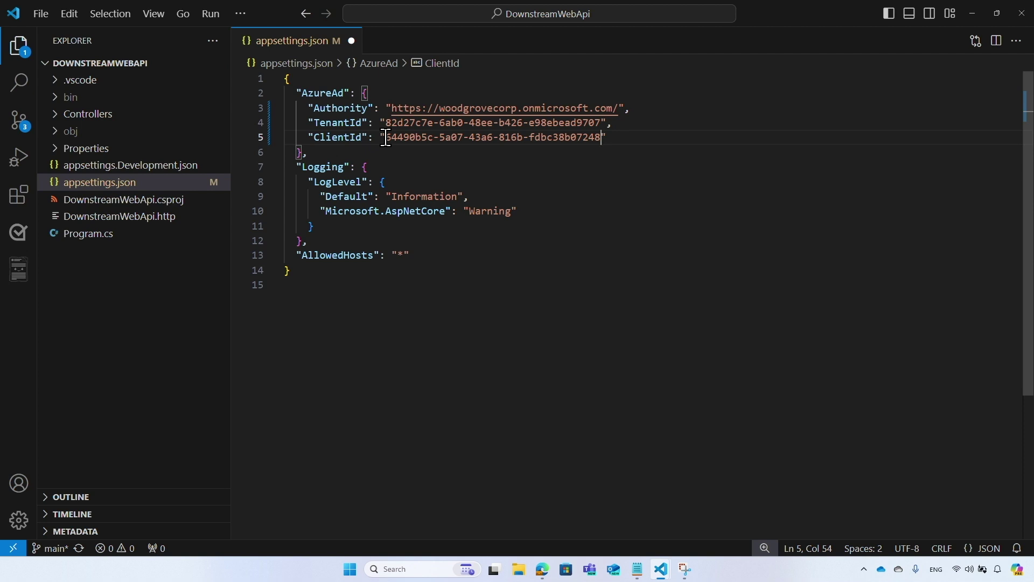
{"action": "key", "text": "ctrl+s"}
Back in the Entra admin center, begin adding a scope under the Payment API's Expose an API settings, saving the suggested Application ID URI
{"action": "left_click", "coordinate": [542, 570]}
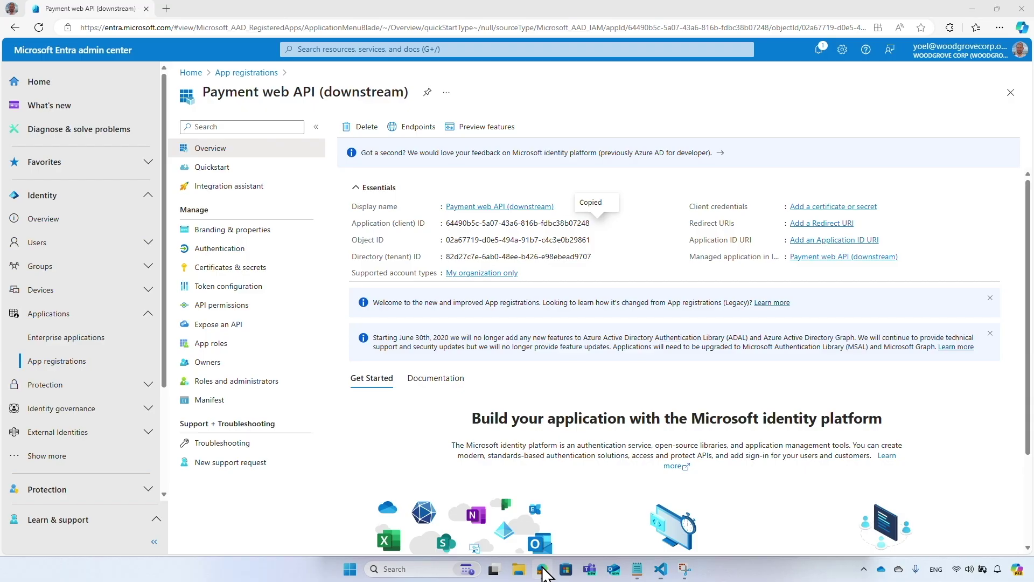
{"action": "left_click", "coordinate": [283, 339]}
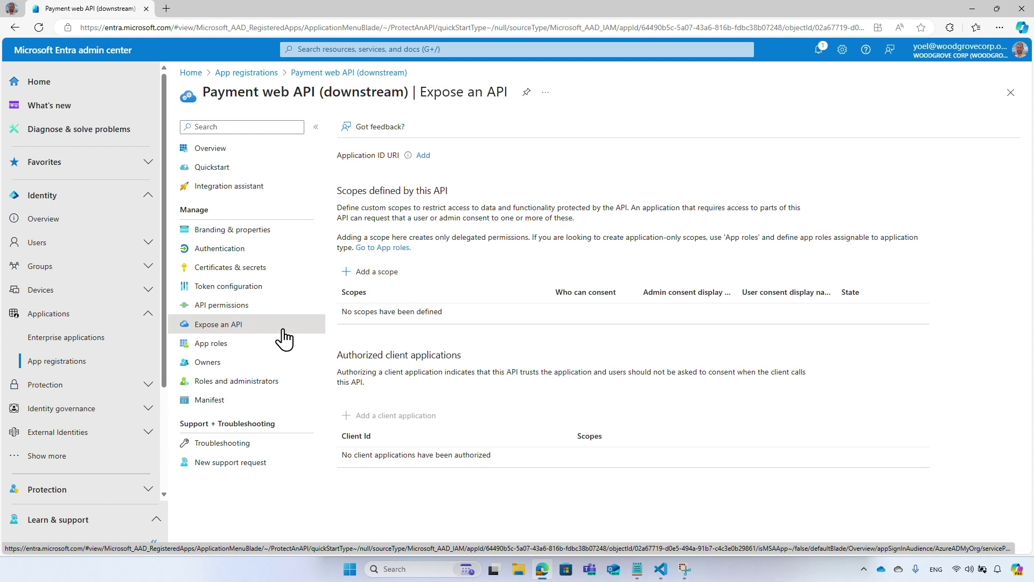
{"action": "left_click", "coordinate": [394, 282]}
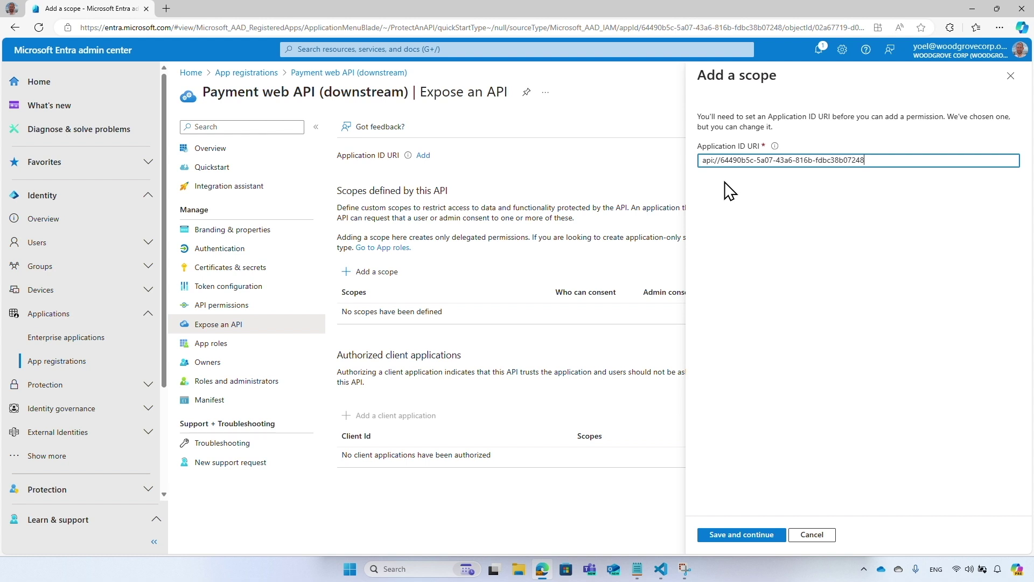
{"action": "left_click", "coordinate": [722, 536]}
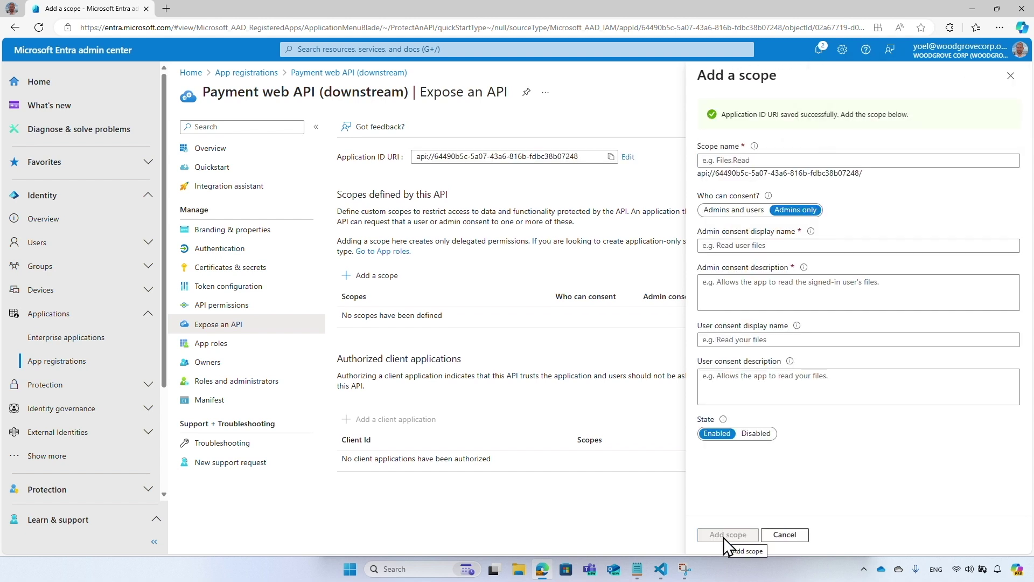
Add a Payment.Read scope with admin consent display name "Read payment information" and description "Allows the app to read the signed-in user's payment information"
{"action": "left_click", "coordinate": [949, 162]}
{"action": "type", "text": "Paym"}
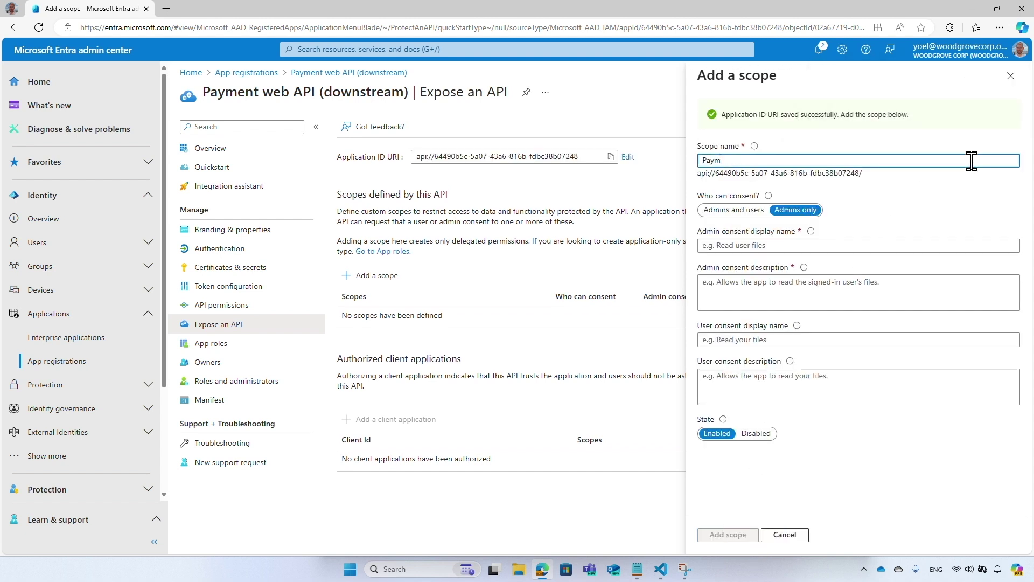
{"action": "type", "text": "ent.Read"}
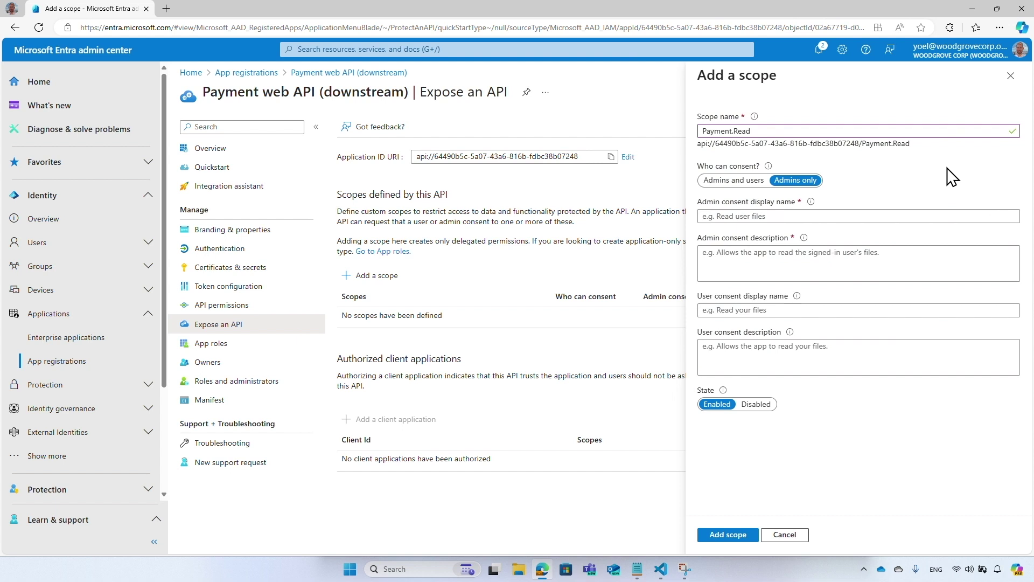
{"action": "left_click", "coordinate": [952, 216]}
{"action": "type", "text": "Read payment information"}
{"action": "left_click", "coordinate": [958, 252]}
{"action": "type", "text": "Allows the app to read the si"}
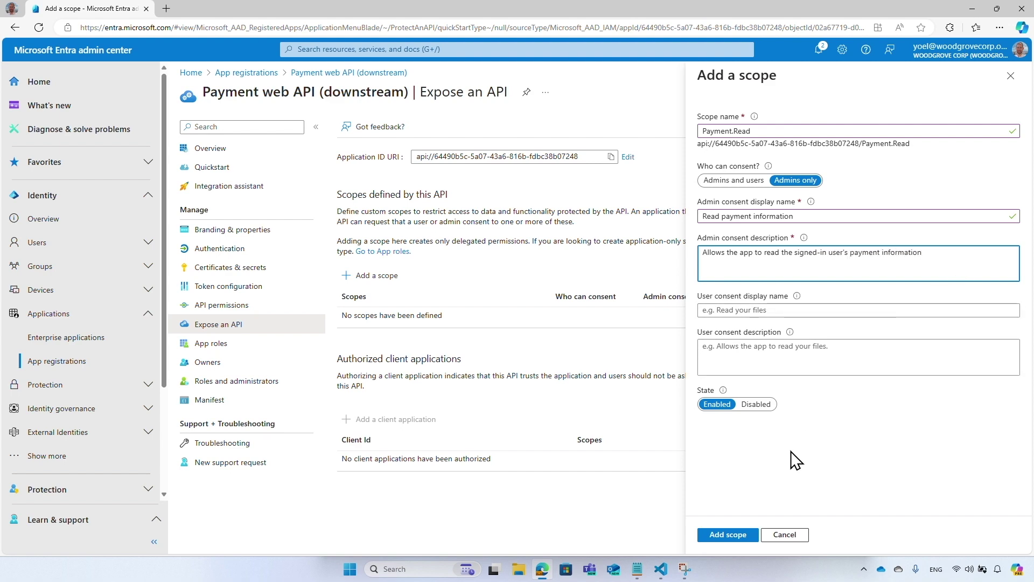
{"action": "left_click", "coordinate": [748, 537]}
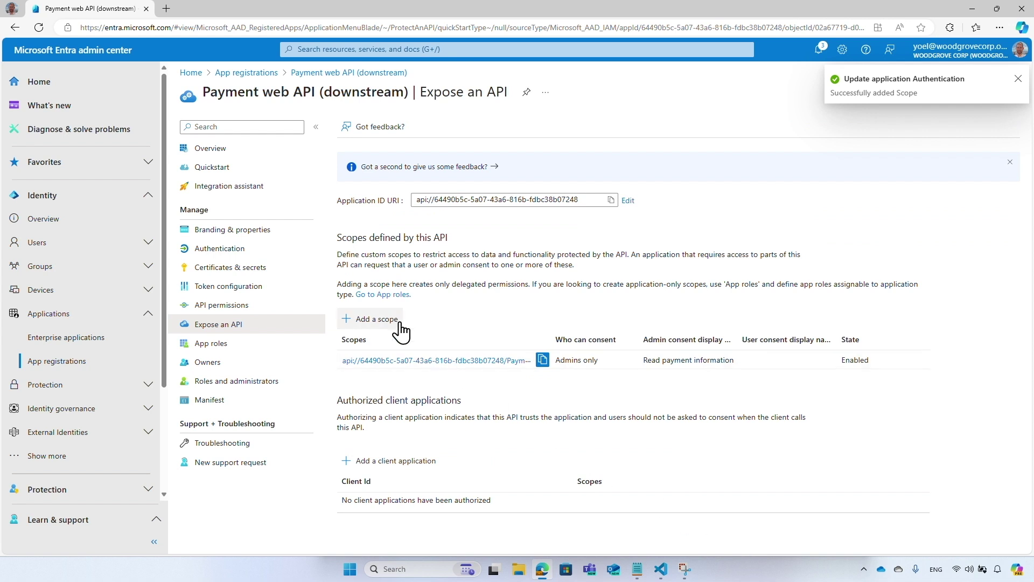
Add a Payment.ReadWrite scope with admin consent display name "Read and write payment information" and description "Allows the app to read and write the signed-in user's payment information"
{"action": "left_click", "coordinate": [372, 319]}
{"action": "type", "text": "Payment.ReadWrite"}
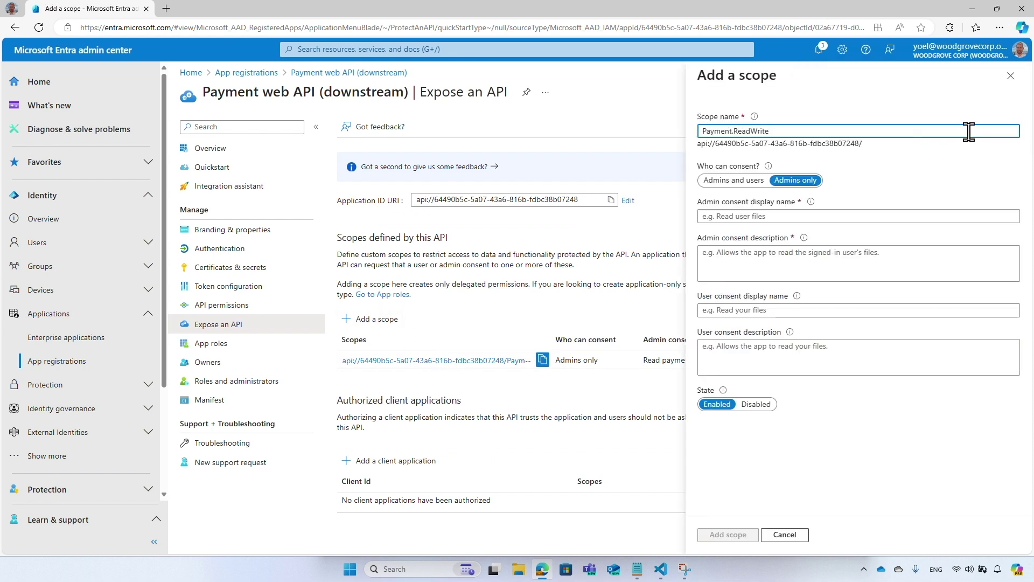
{"action": "left_click", "coordinate": [966, 218]}
{"action": "type", "text": "Read and write payment information"}
{"action": "left_click", "coordinate": [975, 269]}
{"action": "type", "text": "Allows"}
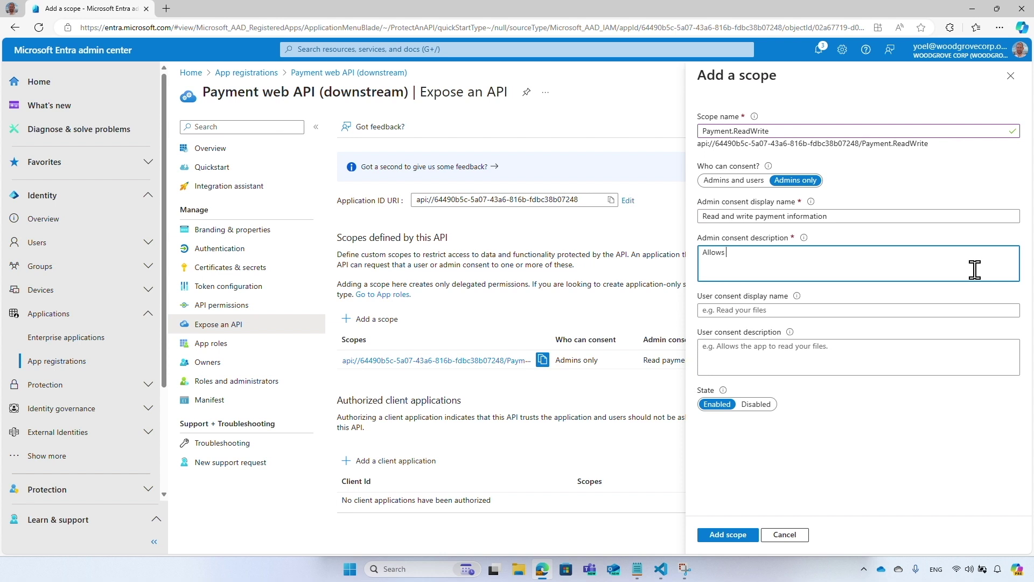
{"action": "type", "text": " the app to read and write the signed-in user's payment information"}
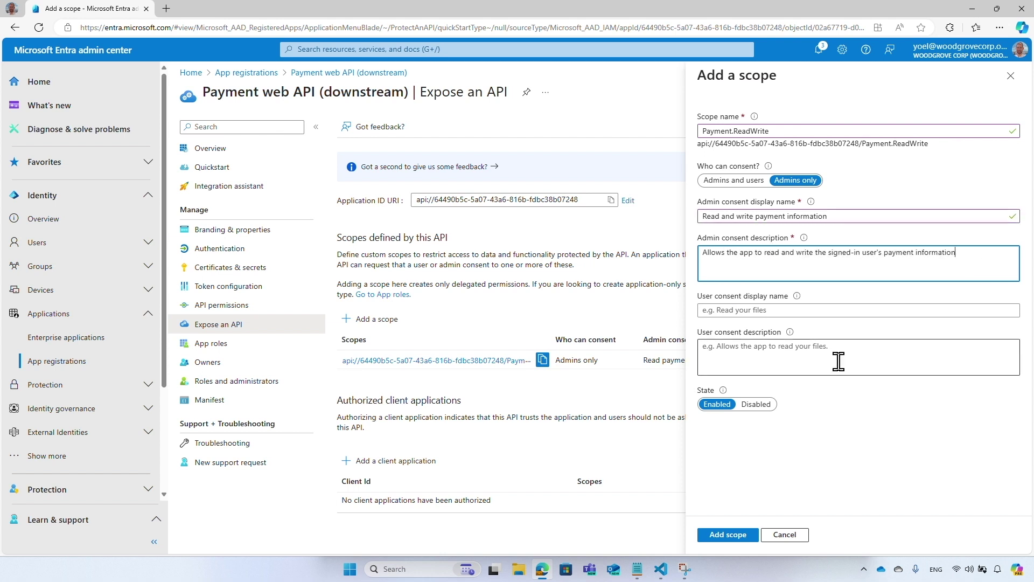
{"action": "left_click", "coordinate": [749, 536]}
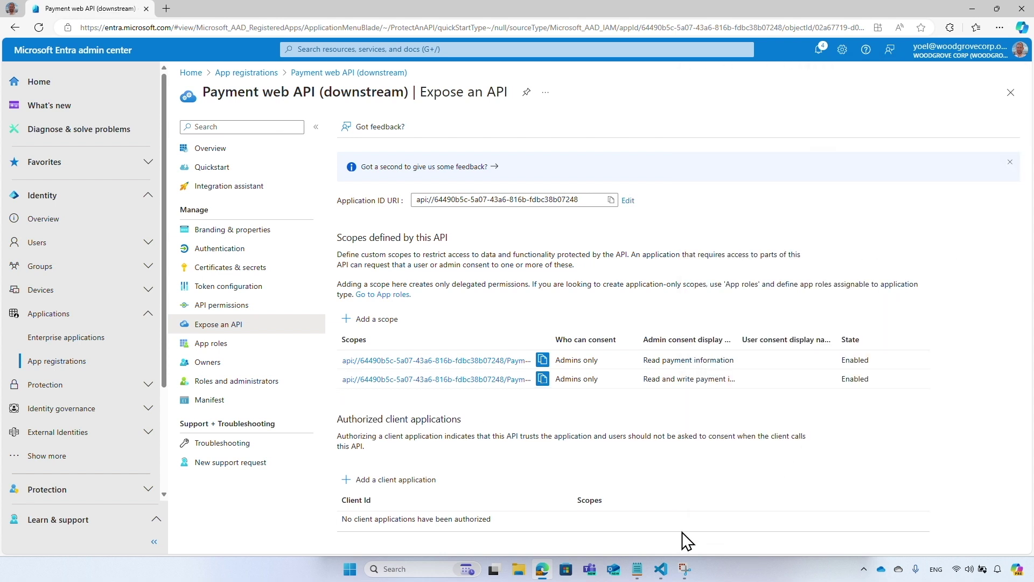
Switch to the DownstreamWebApi project in Visual Studio Code and examine the RequiredScopeOrAppPermission attribute and its accepted scope in DownstreamController.cs
{"action": "left_click", "coordinate": [661, 569]}
{"action": "left_click", "coordinate": [738, 541]}
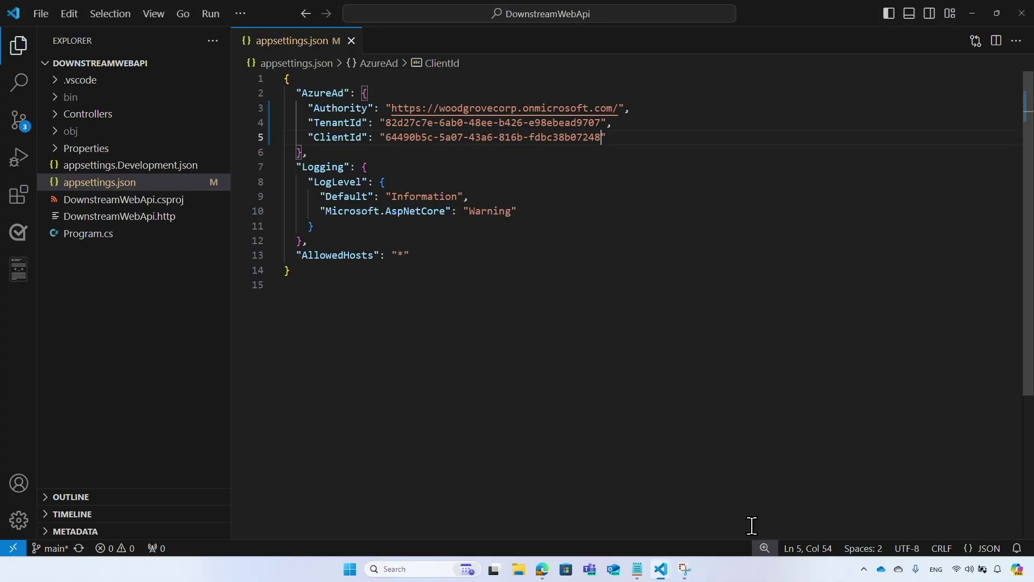
{"action": "left_click", "coordinate": [56, 115]}
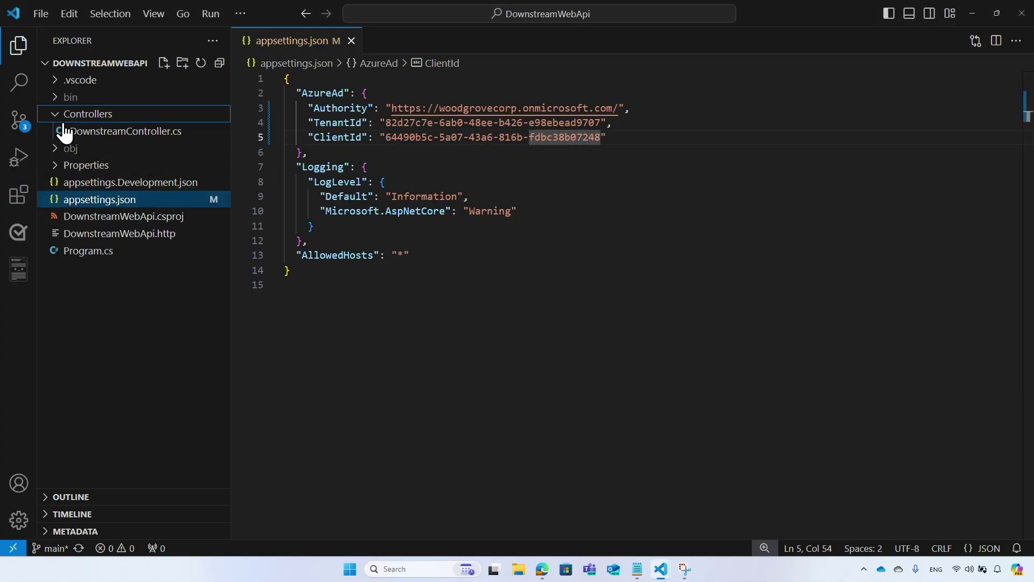
{"action": "left_click", "coordinate": [81, 134]}
{"action": "double_click", "coordinate": [320, 385]}
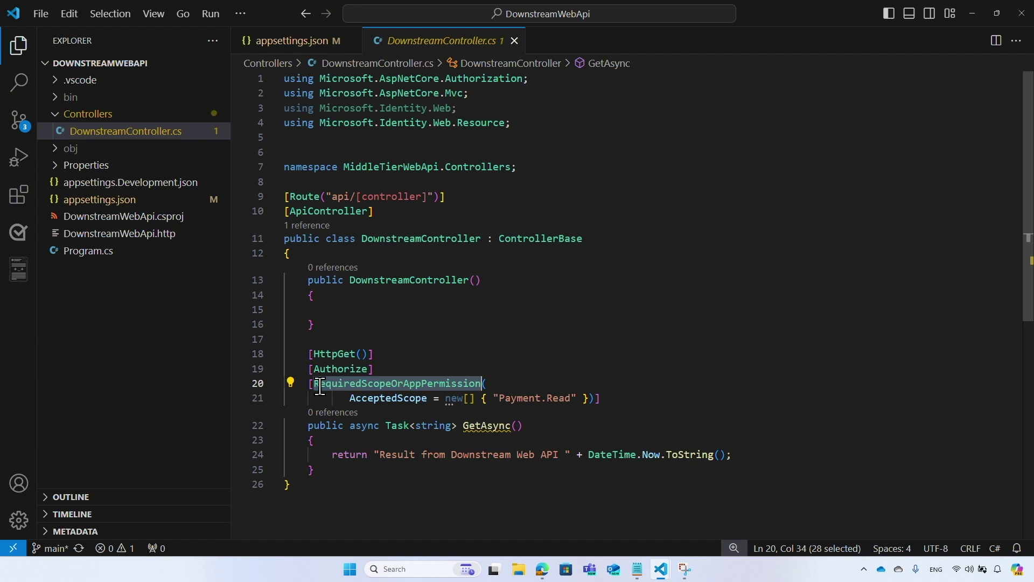
{"action": "left_click_drag", "start_coordinate": [499, 399], "coordinate": [572, 398]}
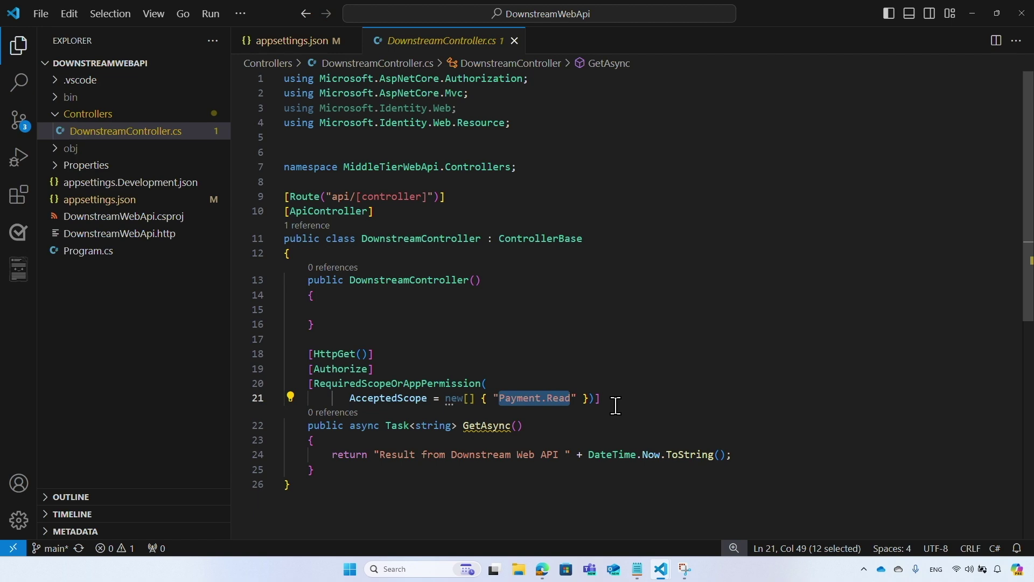
Return to the Entra admin center's app registrations and register a single-tenant application named "Account web API (middle-tier)"
{"action": "left_click", "coordinate": [543, 570]}
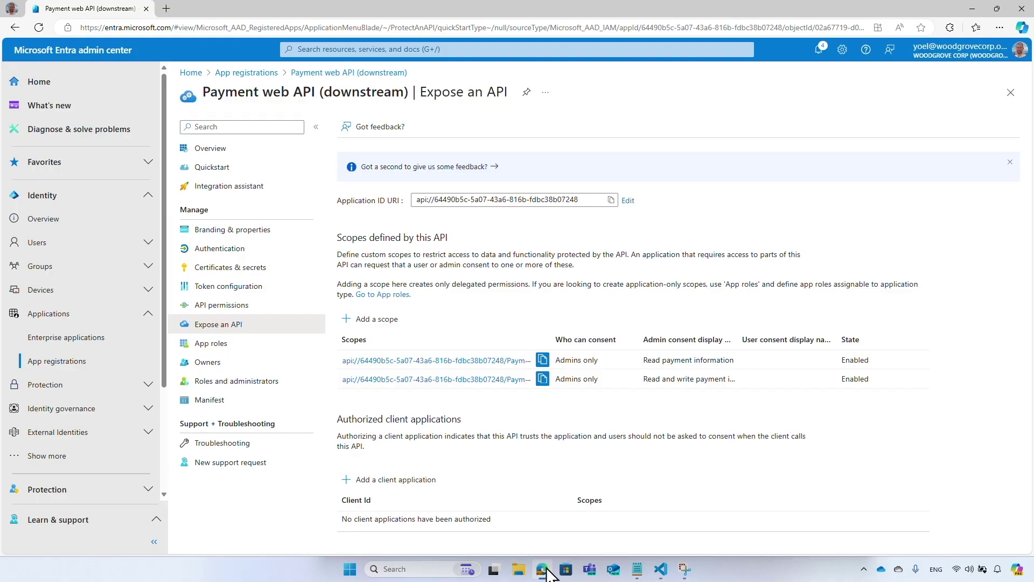
{"action": "left_click", "coordinate": [270, 74]}
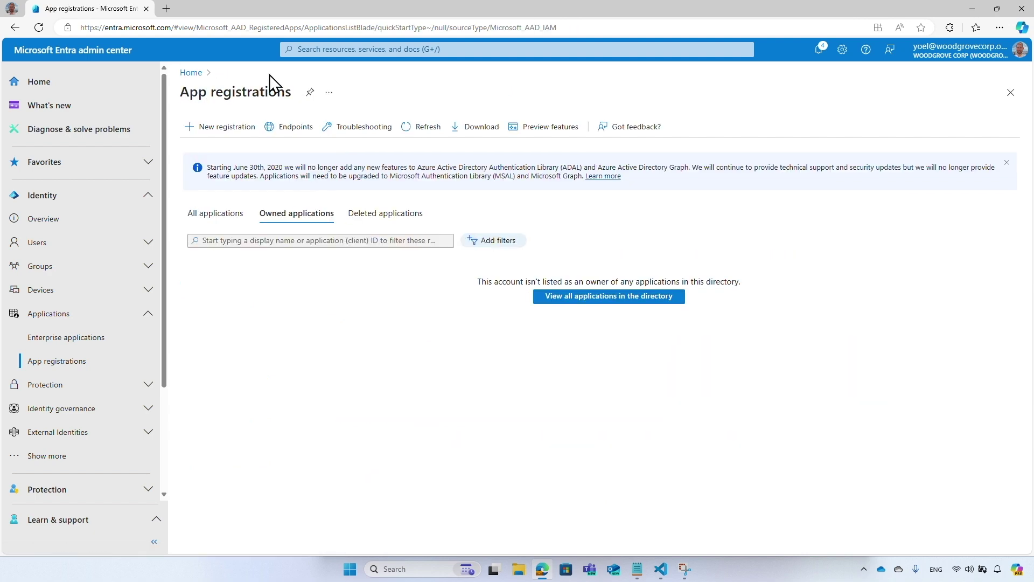
{"action": "left_click", "coordinate": [253, 129]}
{"action": "type", "text": "Accoun"}
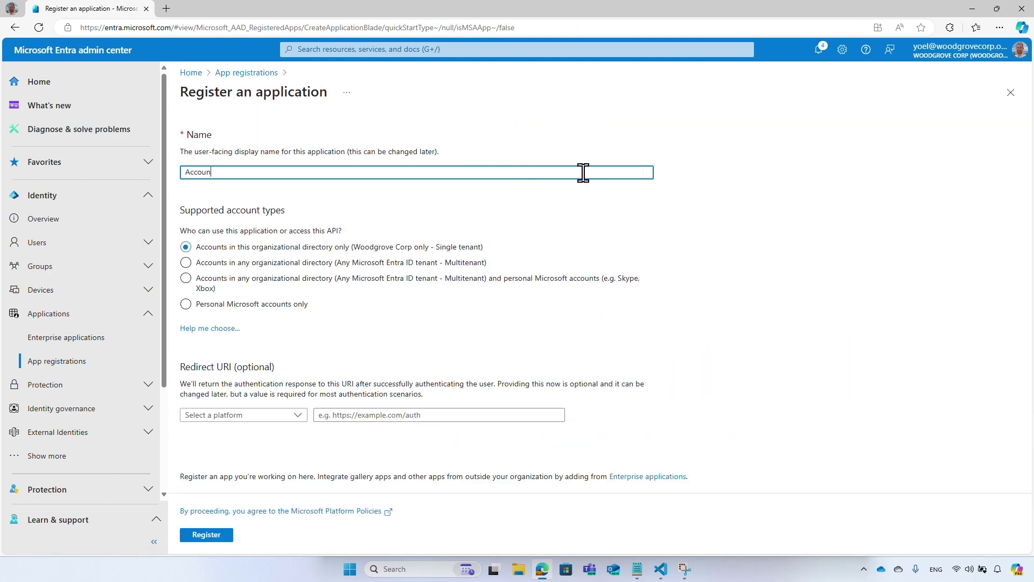
{"action": "type", "text": "t web API (middle-tier)"}
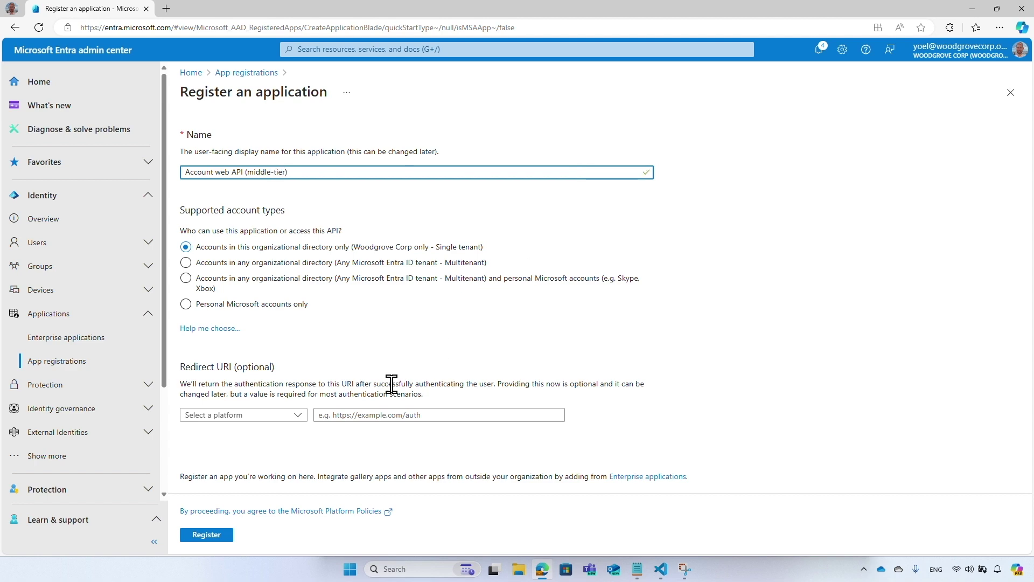
{"action": "left_click", "coordinate": [228, 538]}
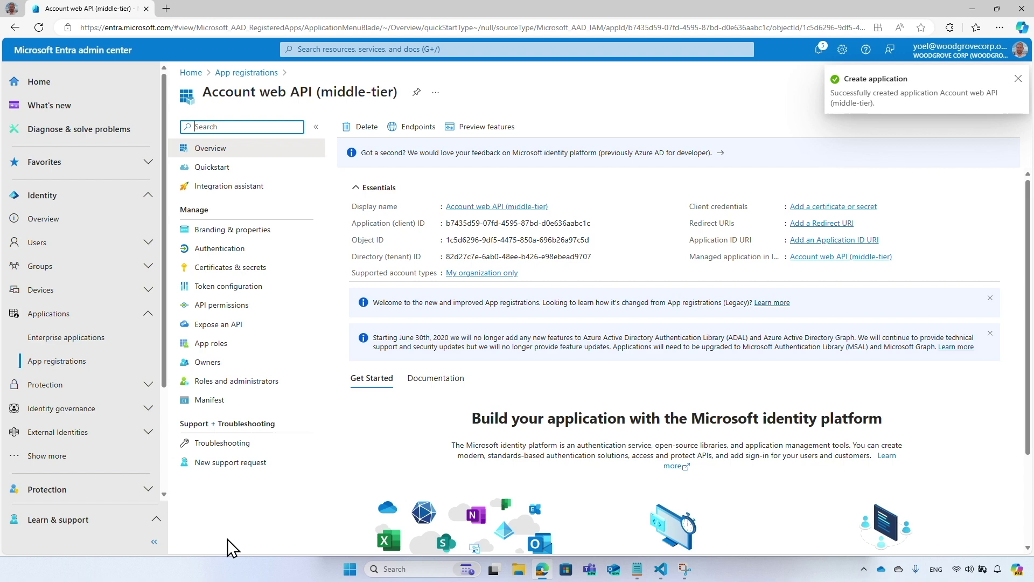
Copy the Account web API's application (client) ID into the ClientId value of appsettings.json in the MiddleTierWebApi project in Visual Studio Code
{"action": "left_click", "coordinate": [598, 224]}
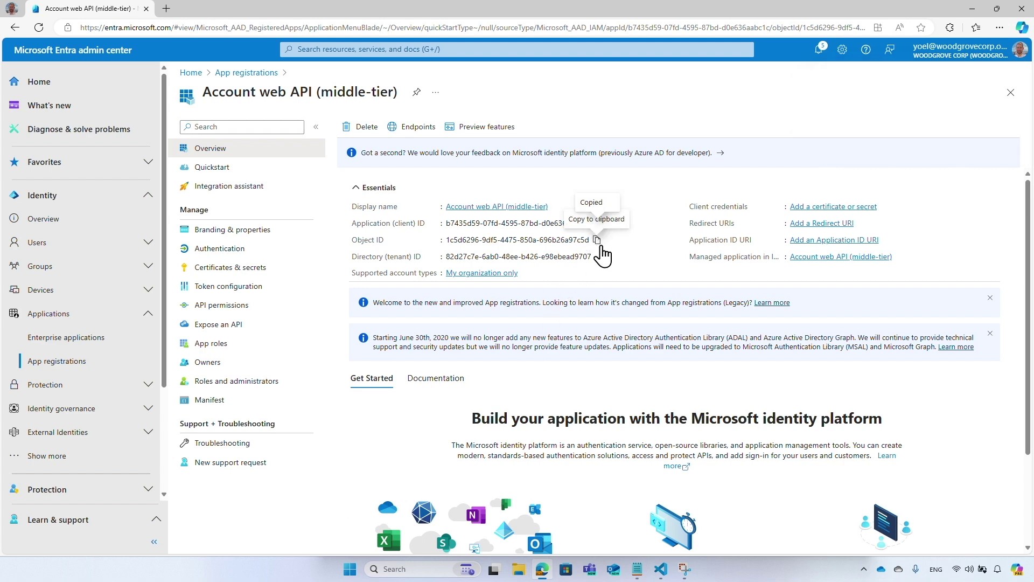
{"action": "mouse_move", "coordinate": [660, 569]}
{"action": "left_click", "coordinate": [654, 527]}
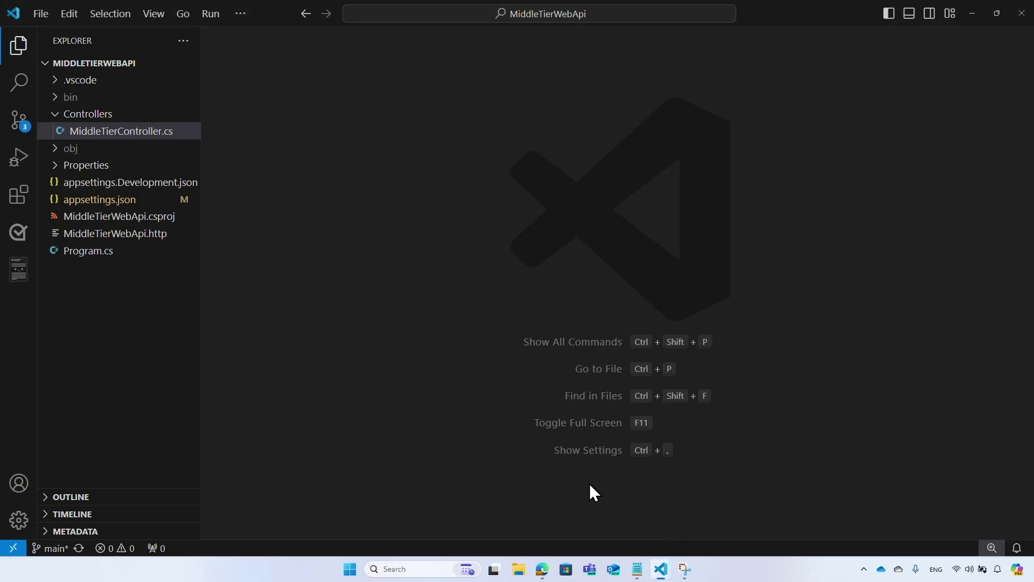
{"action": "left_click", "coordinate": [140, 199]}
{"action": "left_click", "coordinate": [356, 138]}
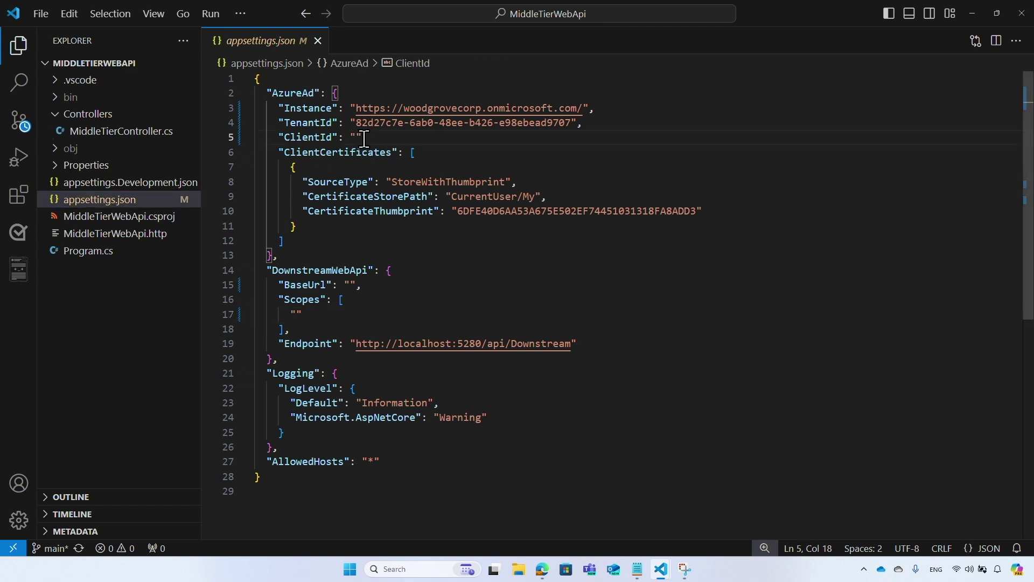
{"action": "key", "text": "ctrl+v"}
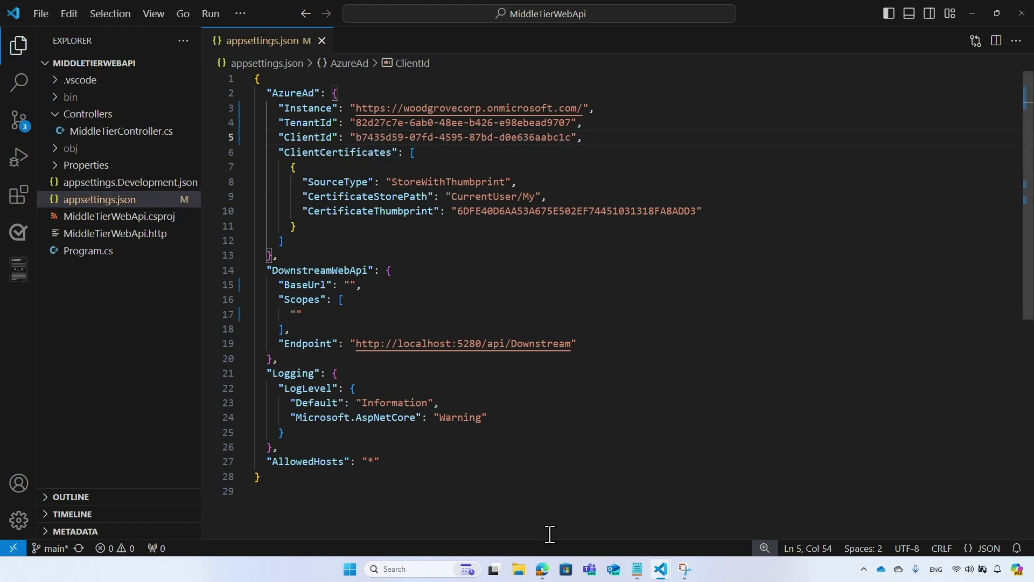
Back in the Entra admin center, upload the certificate WoodgroveDev.cer to the Account web API with the description "Non-production self-singed certificate"
{"action": "left_click", "coordinate": [543, 568]}
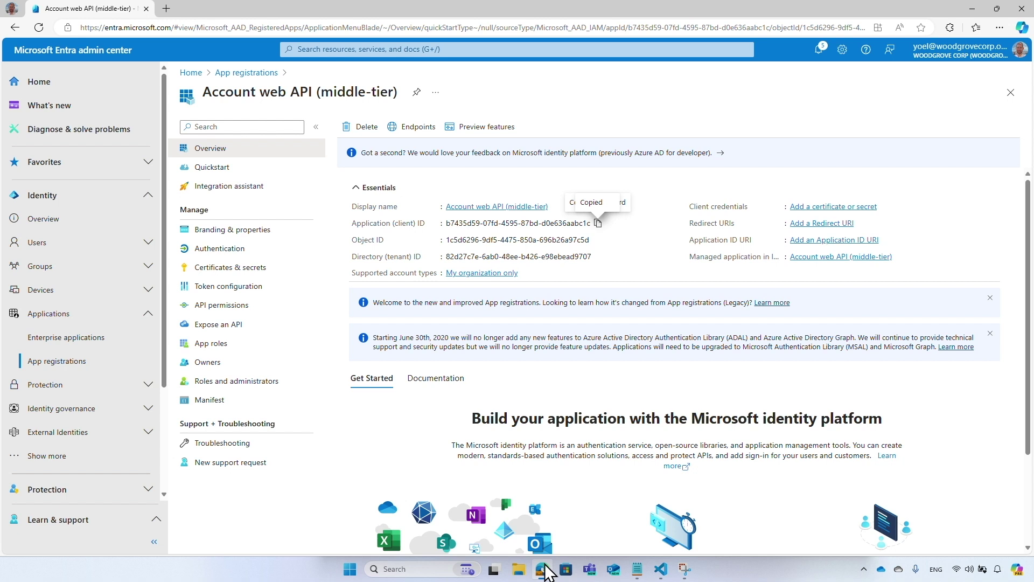
{"action": "left_click", "coordinate": [295, 278]}
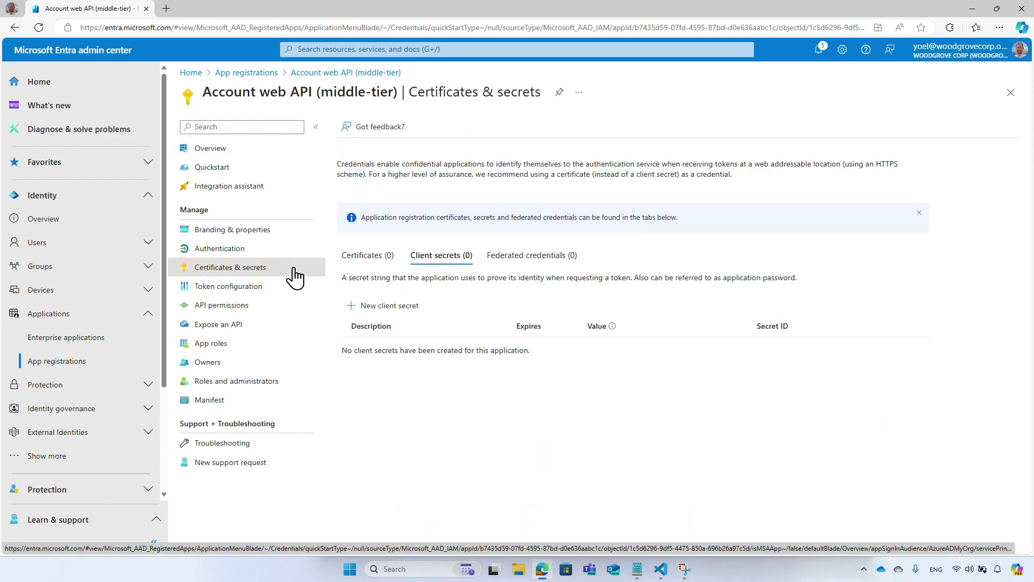
{"action": "left_click", "coordinate": [385, 264]}
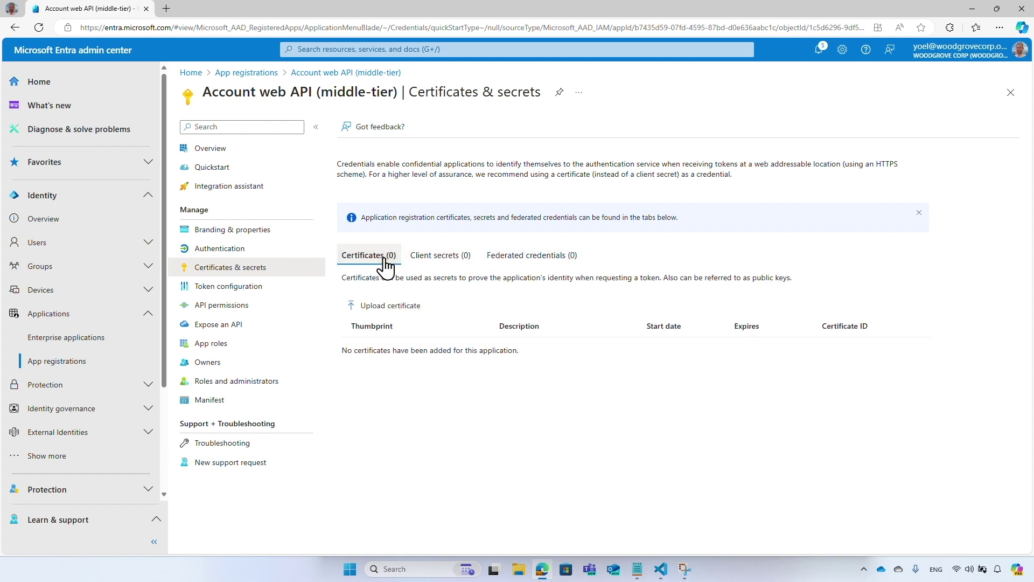
{"action": "left_click", "coordinate": [415, 315]}
{"action": "left_click", "coordinate": [1015, 130]}
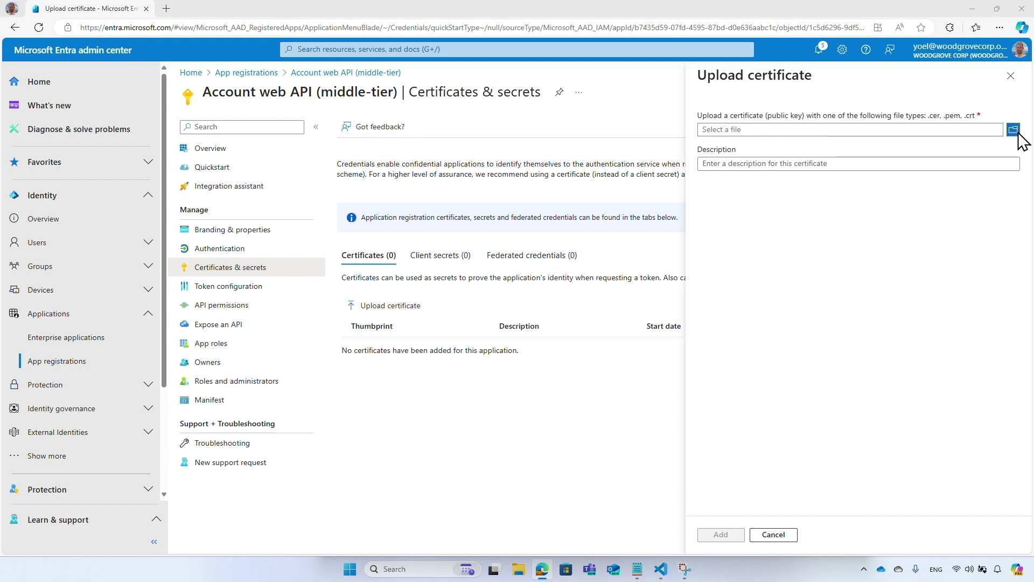
{"action": "left_click", "coordinate": [214, 106]}
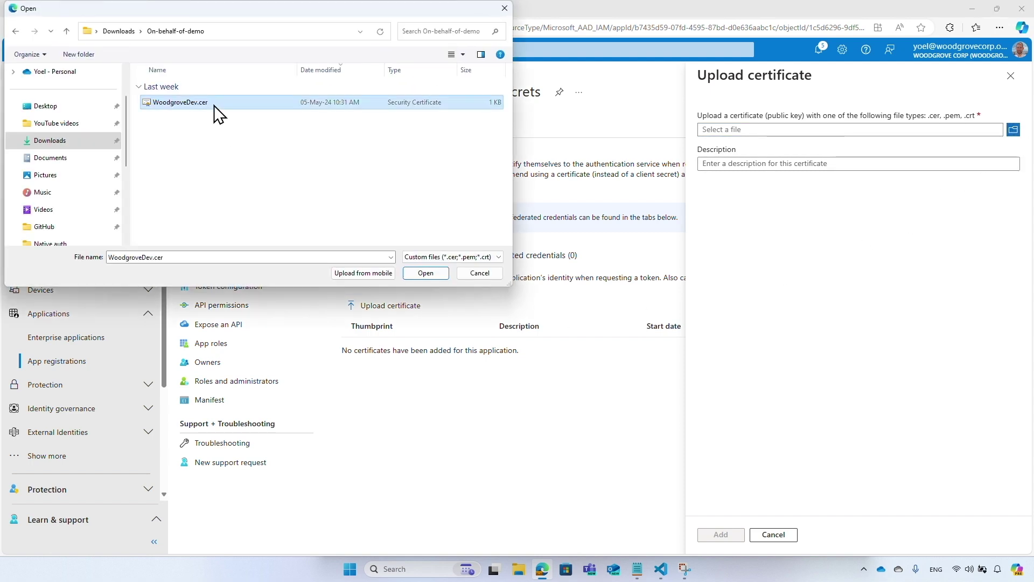
{"action": "left_click", "coordinate": [434, 271]}
{"action": "left_click", "coordinate": [965, 164]}
{"action": "type", "text": "Non-produ"}
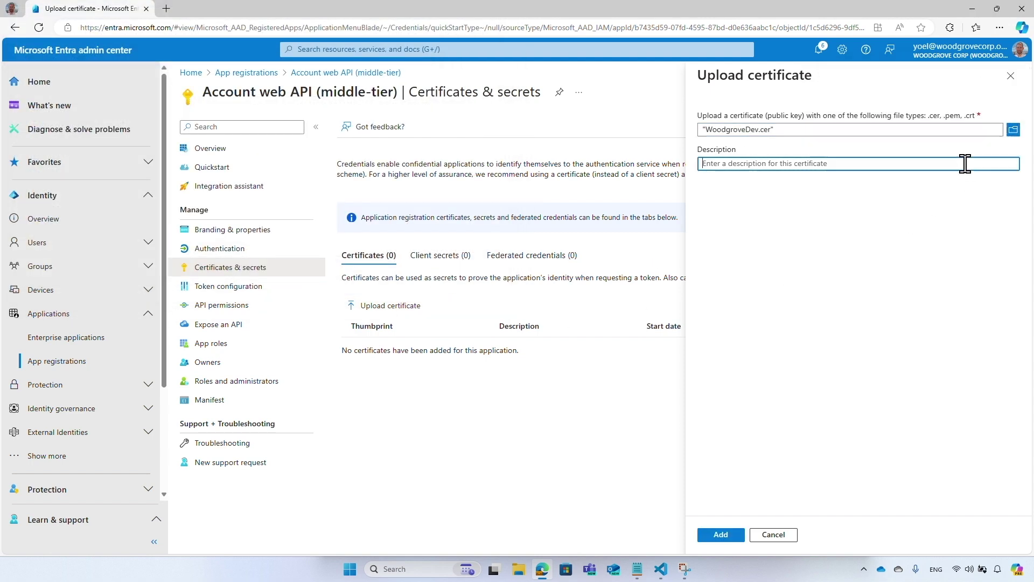
{"action": "type", "text": "ction self-singed certificate"}
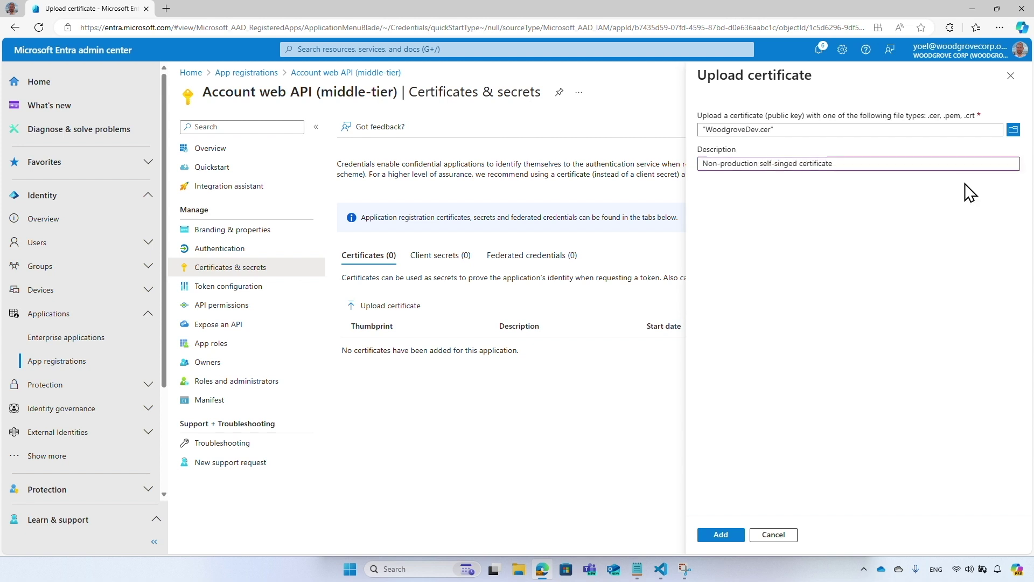
{"action": "left_click", "coordinate": [732, 539]}
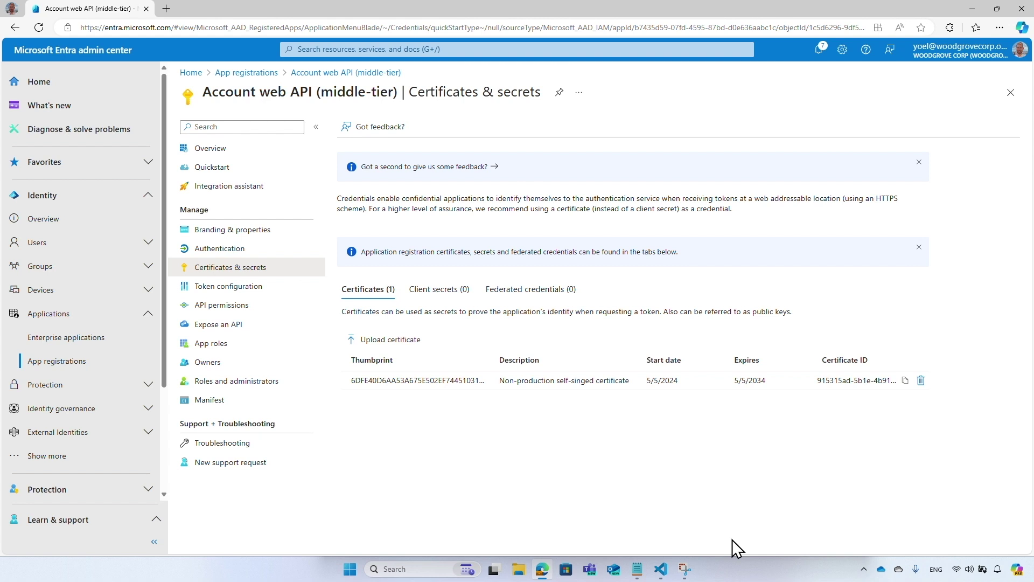
Add the delegated permissions Payment.Read and Payment.ReadWrite of Payment web API (downstream) to the Account web API's API permissions
{"action": "left_click", "coordinate": [283, 310]}
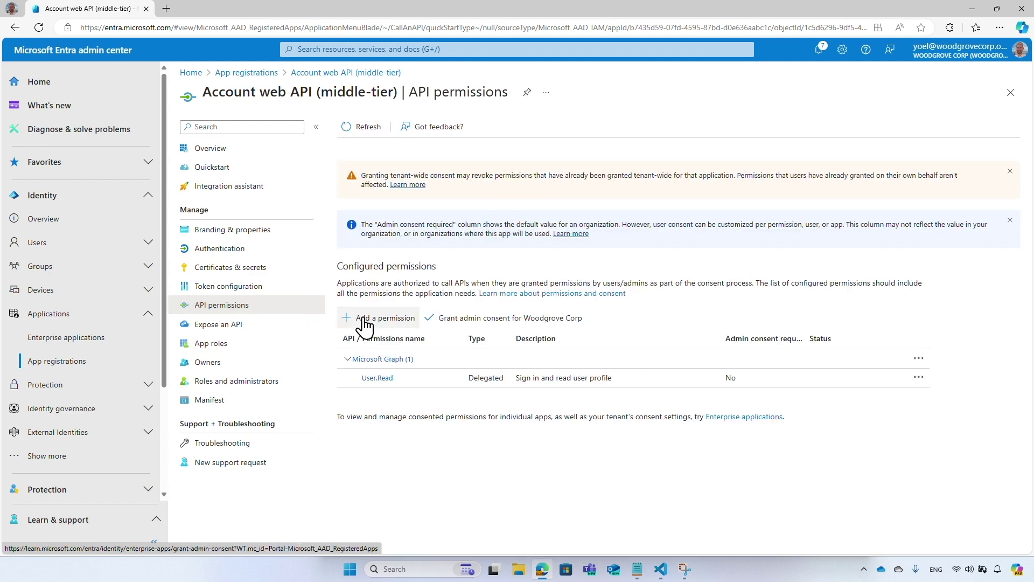
{"action": "left_click", "coordinate": [401, 323]}
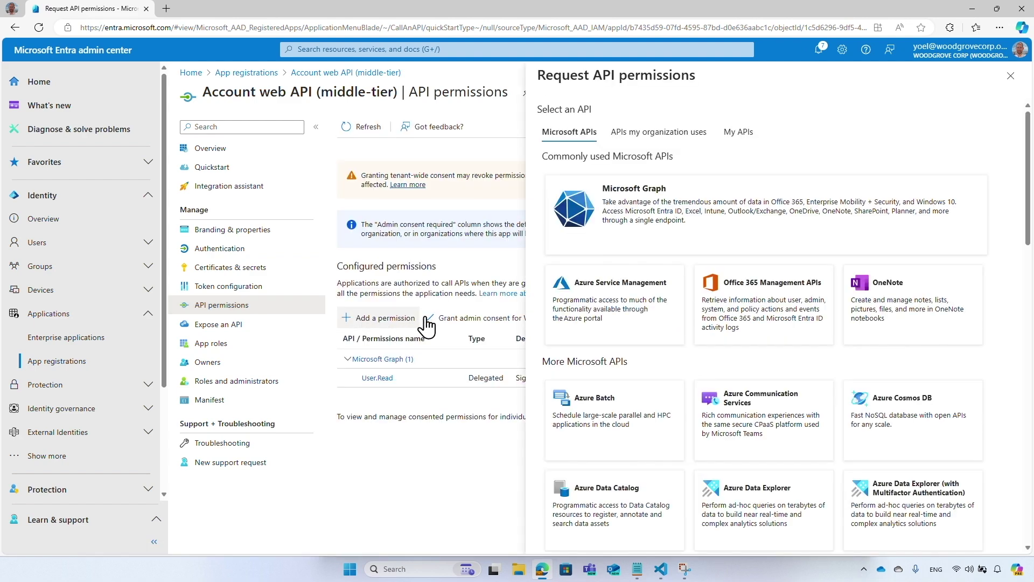
{"action": "left_click", "coordinate": [696, 138]}
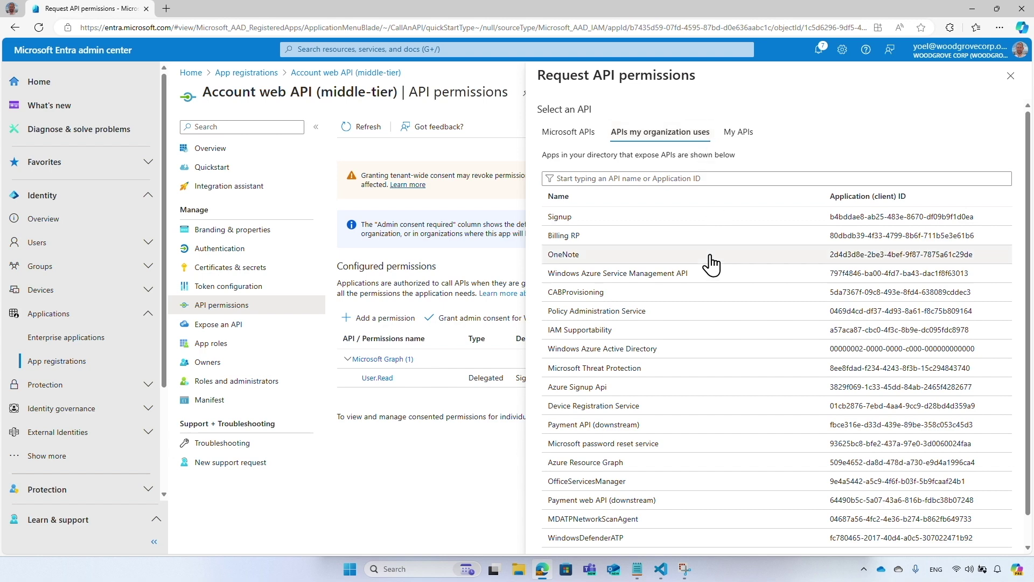
{"action": "left_click", "coordinate": [721, 503]}
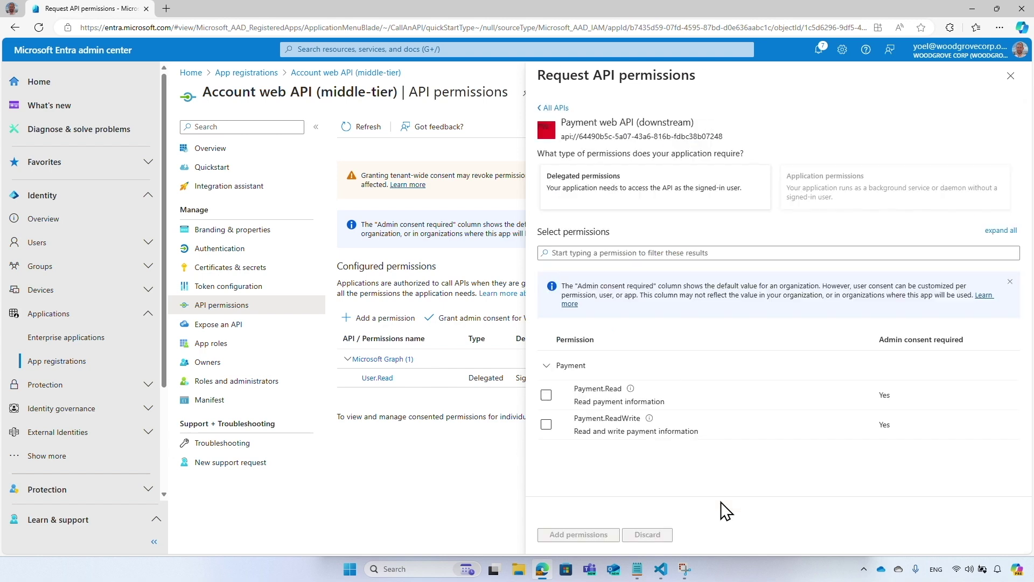
{"action": "left_click", "coordinate": [546, 395]}
{"action": "left_click", "coordinate": [547, 424]}
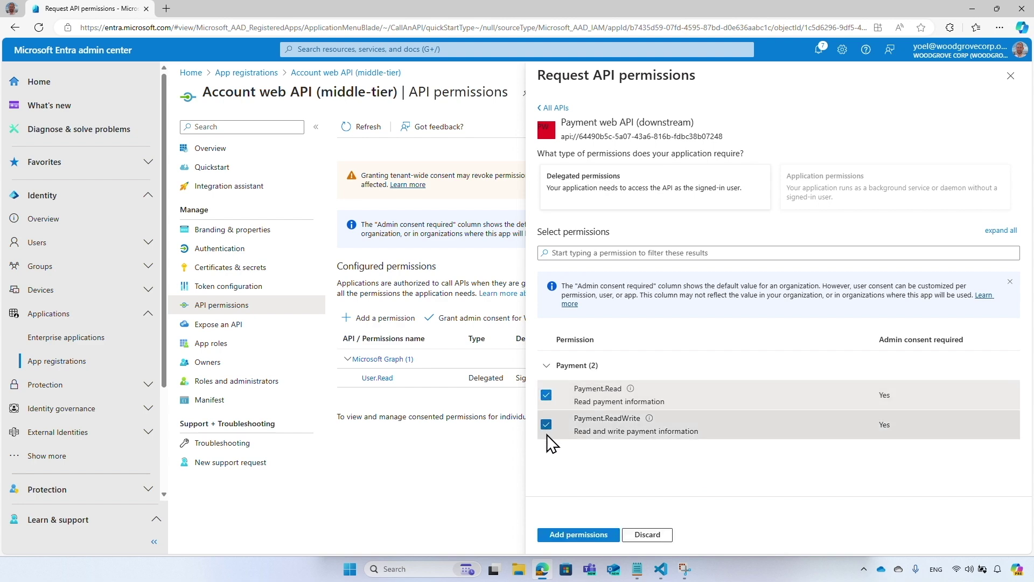
{"action": "left_click", "coordinate": [608, 537]}
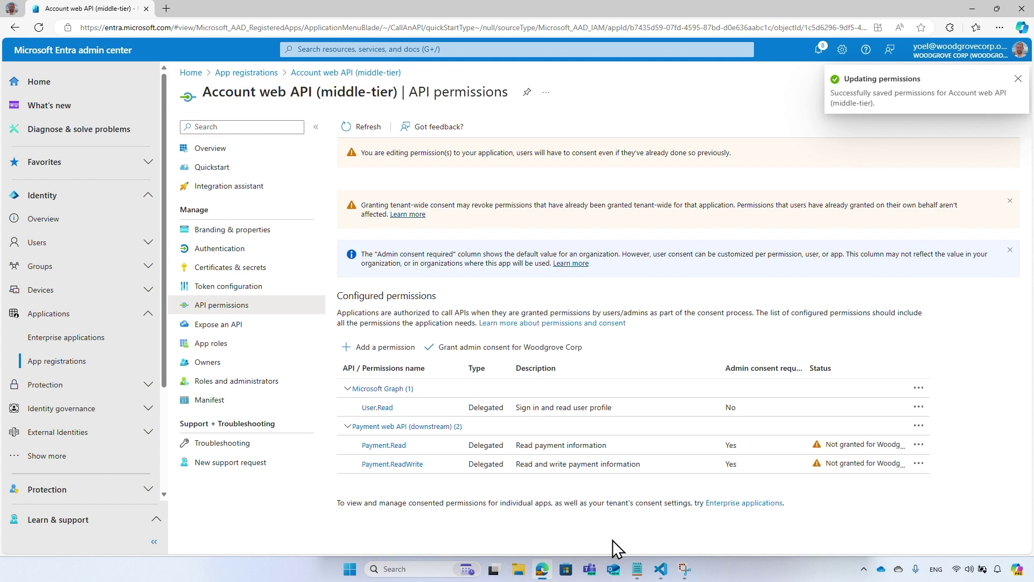
Grant admin consent for Woodgrove Corp on the Account web API's permissions and copy the full URI of the Payment.Read permission
{"action": "left_click", "coordinate": [567, 355]}
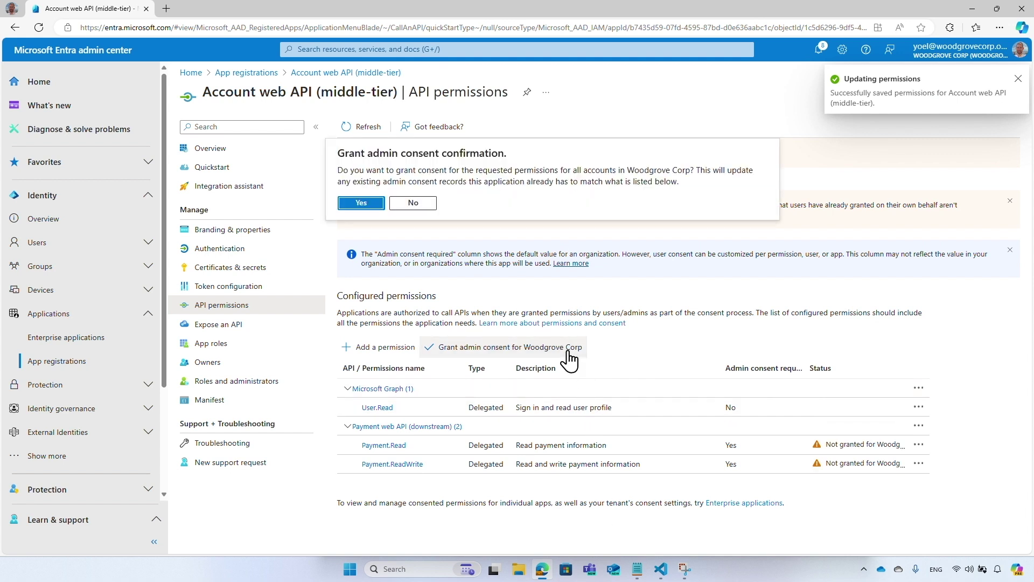
{"action": "left_click", "coordinate": [376, 206]}
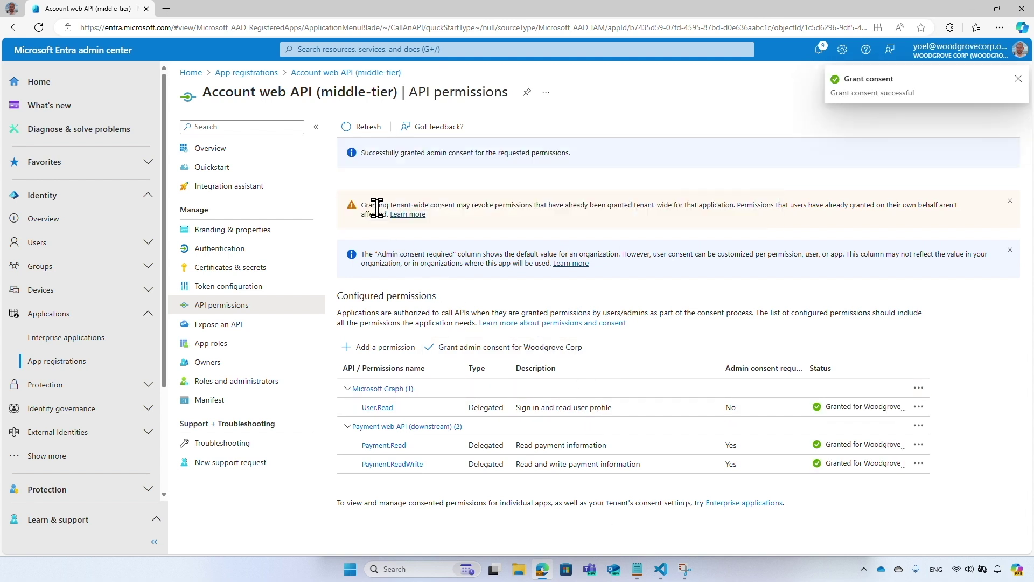
{"action": "left_click", "coordinate": [401, 447]}
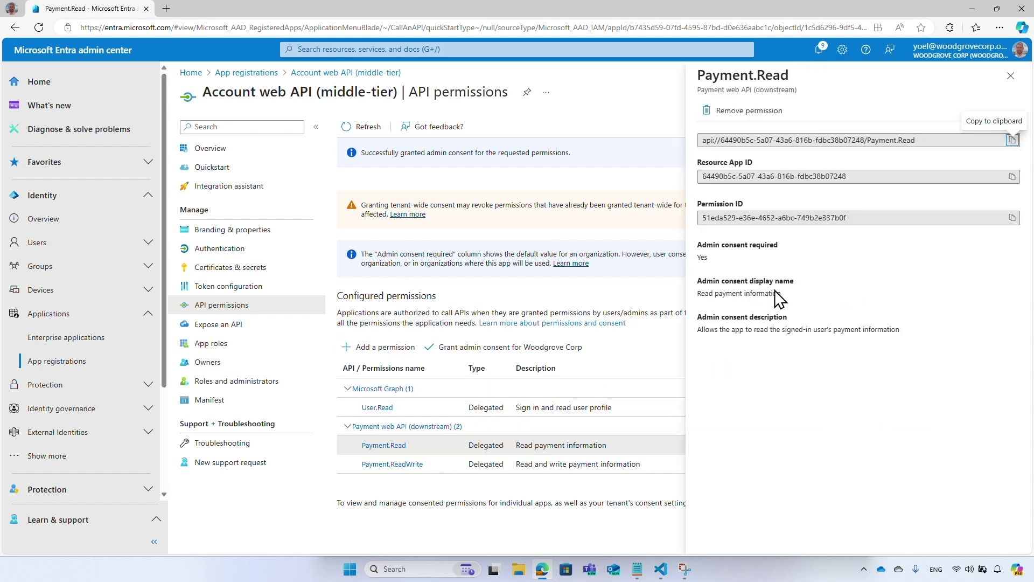
{"action": "left_click", "coordinate": [1012, 140]}
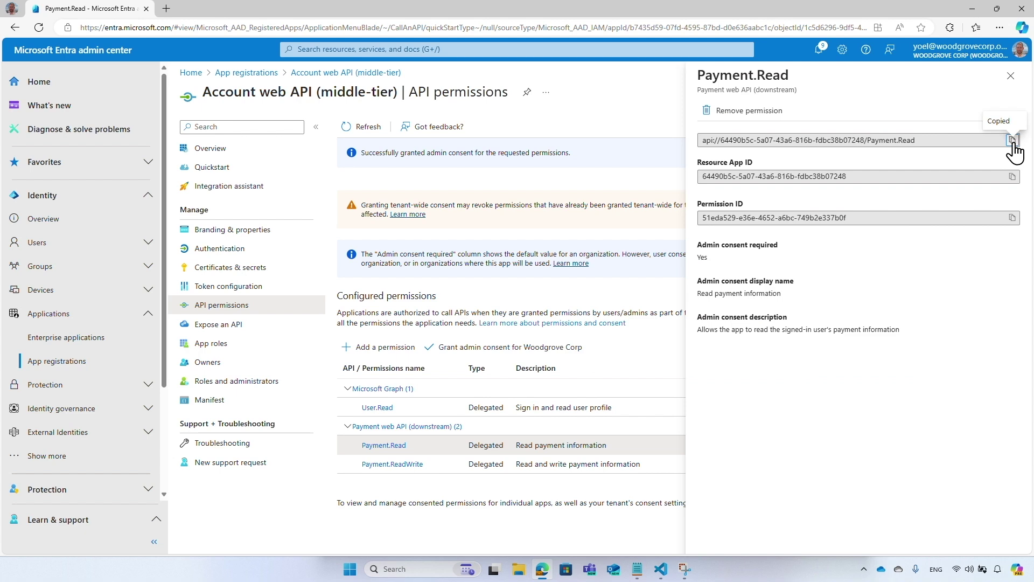
In MiddleTierWebApi's appsettings.json in Visual Studio Code, set the DownstreamWebApi BaseUrl to the copied URI's base part and the scope to Payment.Read
{"action": "left_click", "coordinate": [666, 569]}
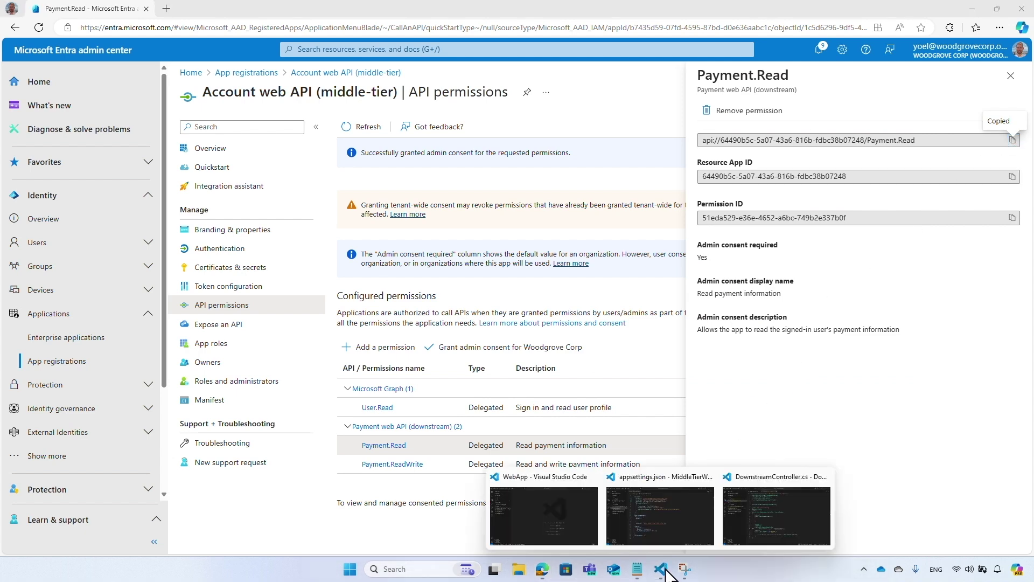
{"action": "left_click", "coordinate": [666, 529]}
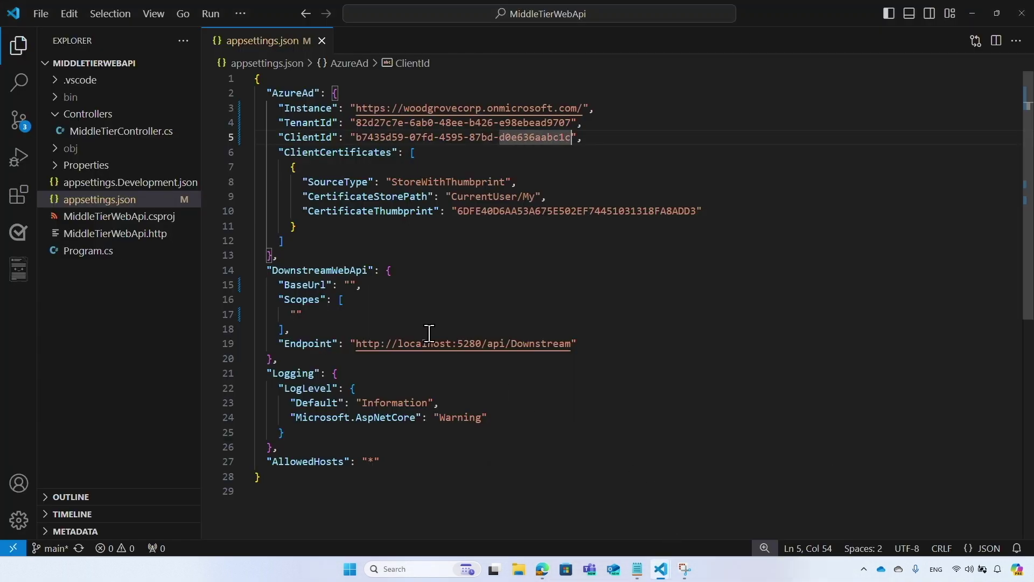
{"action": "left_click", "coordinate": [350, 285]}
{"action": "key", "text": "ctrl+v"}
{"action": "left_click_drag", "start_coordinate": [606, 286], "coordinate": [682, 285]}
{"action": "key", "text": "BackSpace"}
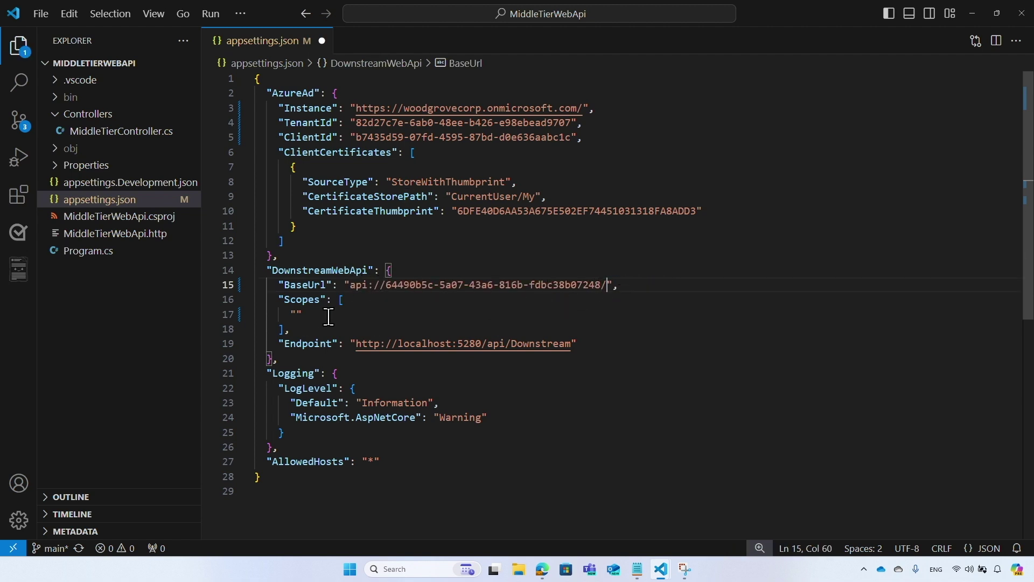
{"action": "left_click", "coordinate": [297, 315]}
{"action": "key", "text": "ctrl+v"}
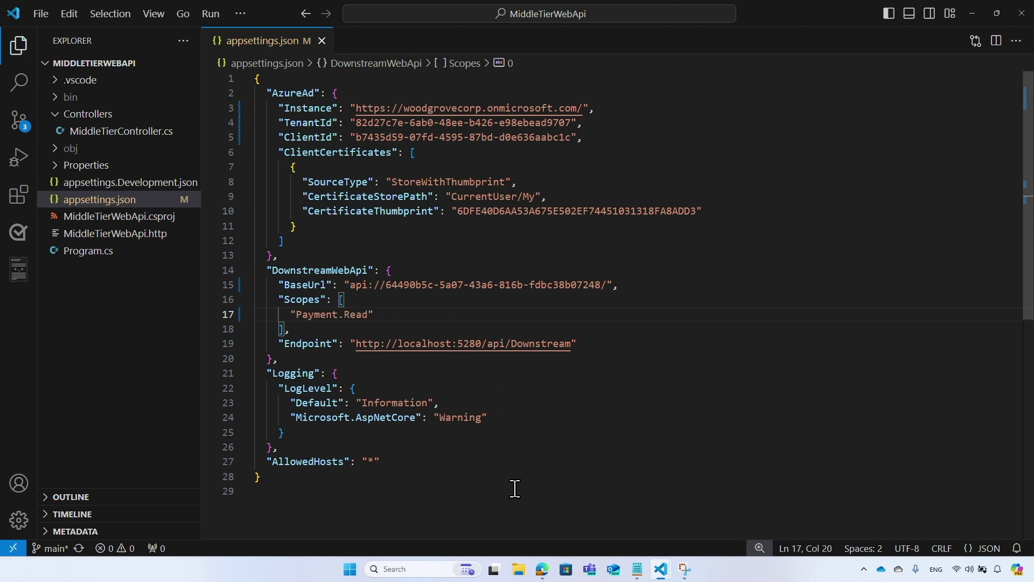
Back in the Entra admin center, begin adding a scope exposed by the Account web API and save the proposed Application ID URI
{"action": "left_click", "coordinate": [542, 566]}
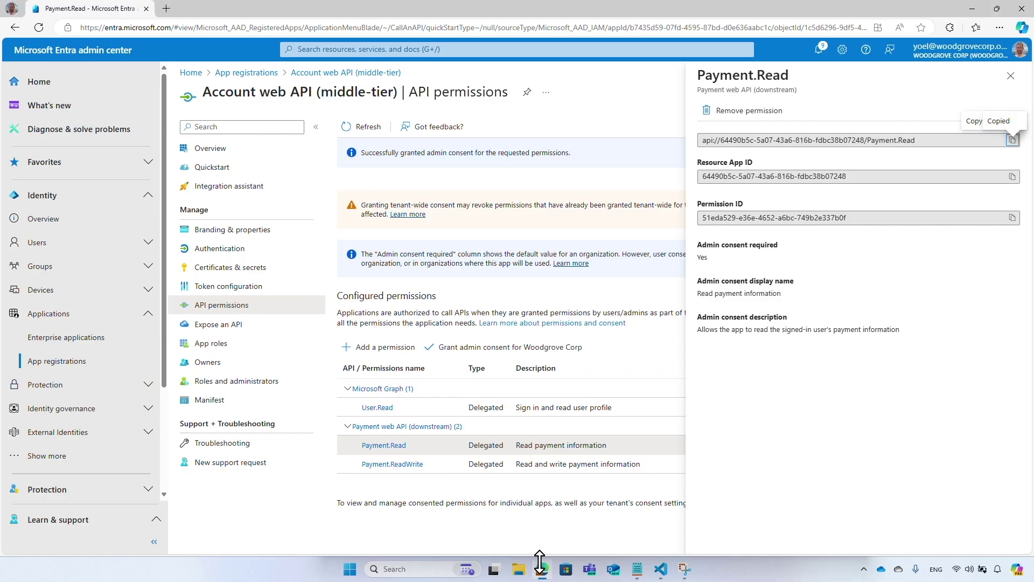
{"action": "left_click", "coordinate": [290, 341]}
{"action": "left_click", "coordinate": [396, 274]}
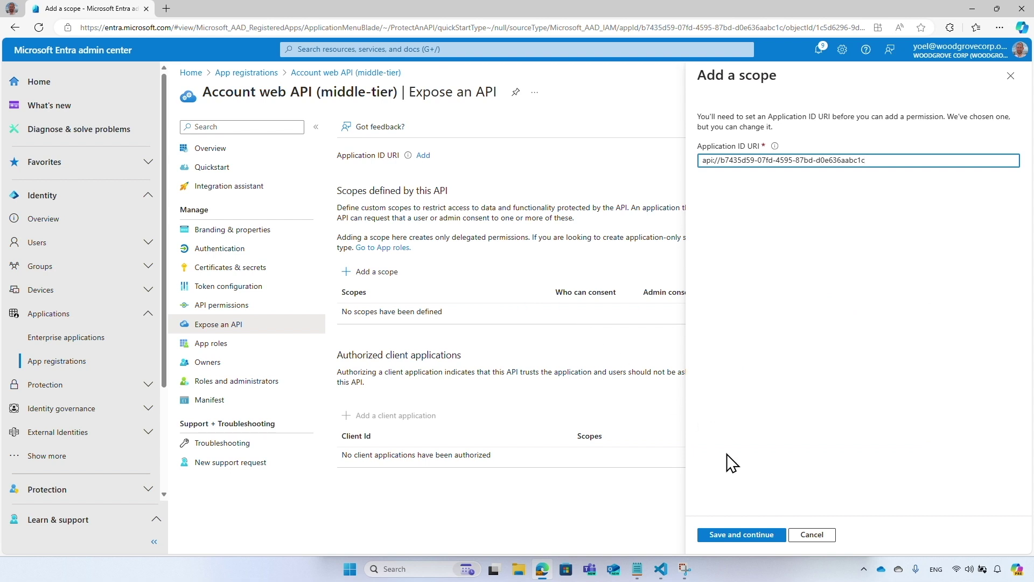
{"action": "left_click", "coordinate": [778, 535]}
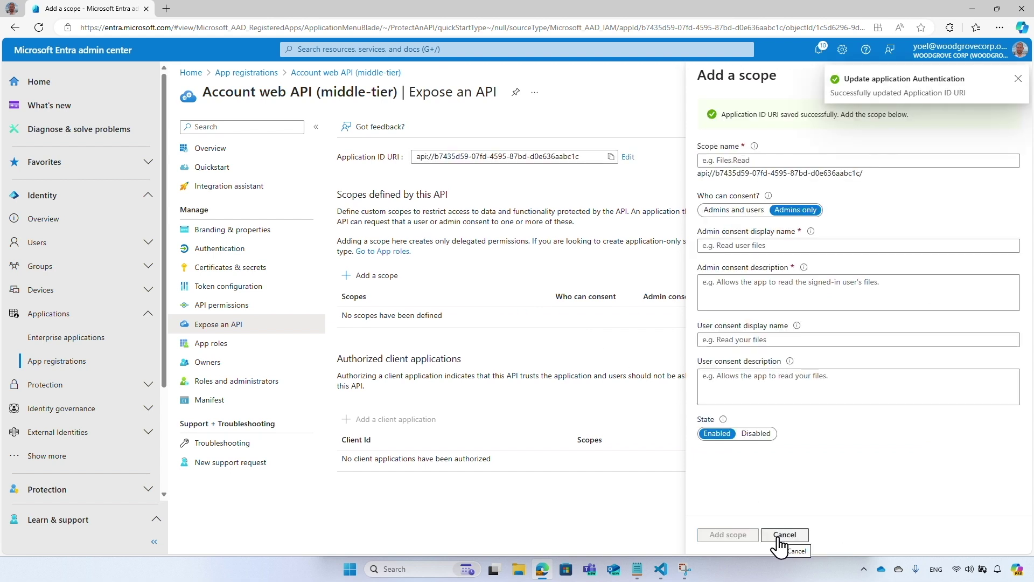
Add the admins-only scope Account.Read, named "Read account information" and described as "Allows the app to read the signed-in user's account information"
{"action": "left_click", "coordinate": [961, 160]}
{"action": "type", "text": "Account.Read"}
{"action": "left_click", "coordinate": [968, 216]}
{"action": "type", "text": "Read account information"}
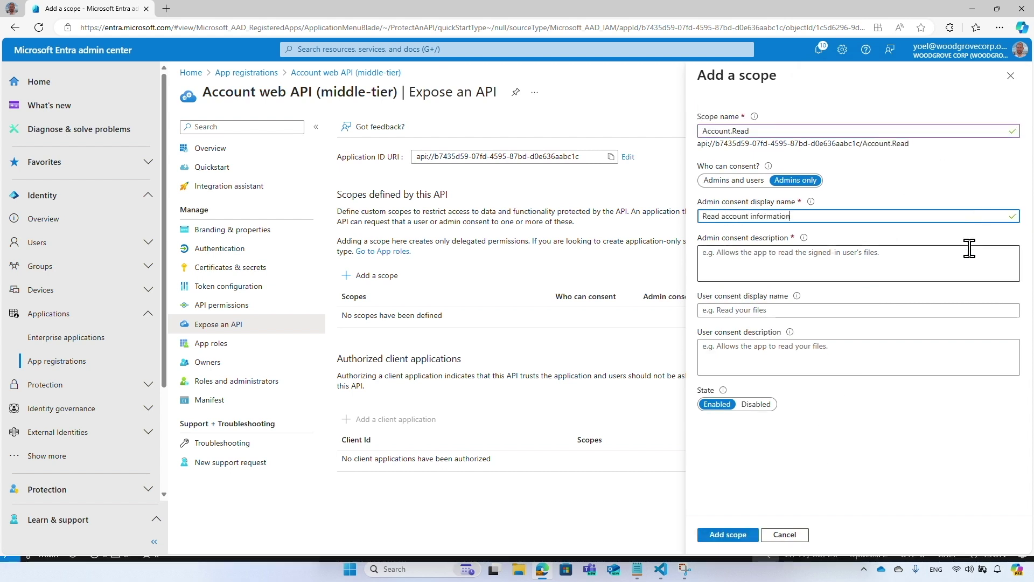
{"action": "left_click", "coordinate": [977, 264]}
{"action": "type", "text": "Allows the app to read the signed-in user's account information"}
{"action": "left_click", "coordinate": [752, 533]}
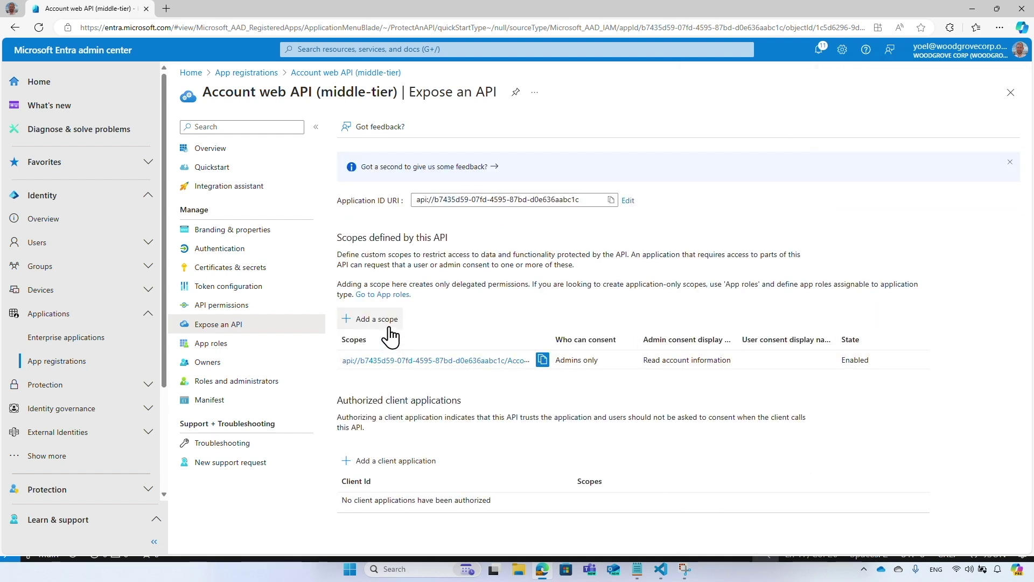
Add scope Account.ReadWrite, named "Read and write account information" and described "Allows the app to read and write the signed-in user's account information"
{"action": "left_click", "coordinate": [389, 329]}
{"action": "left_click", "coordinate": [963, 132]}
{"action": "type", "text": "Account.ReadWrite"}
{"action": "left_click", "coordinate": [969, 218]}
{"action": "type", "text": "Read "}
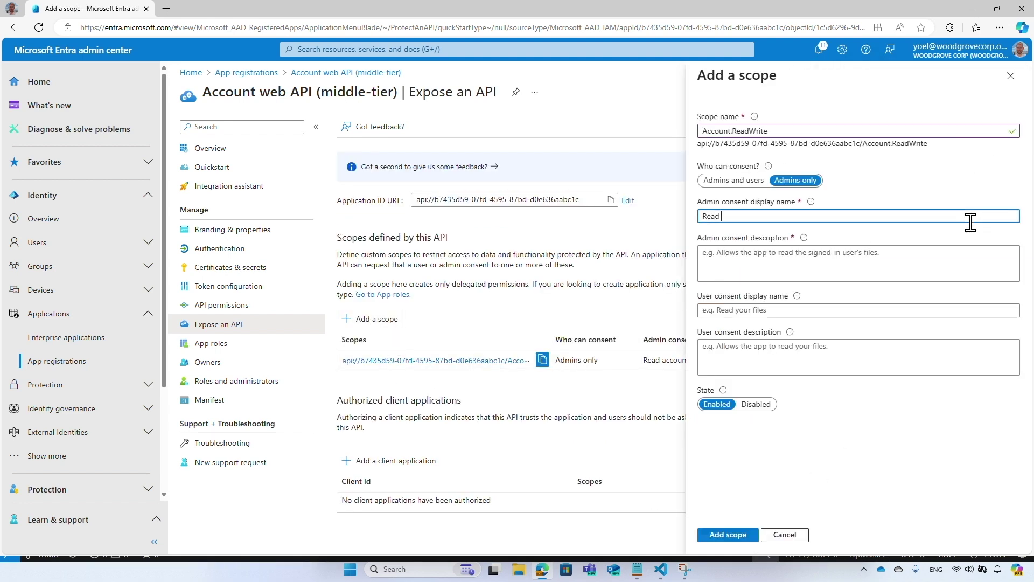
{"action": "type", "text": "and write account information"}
{"action": "left_click", "coordinate": [979, 275]}
{"action": "type", "text": "Allows the app to read and write the signed-in user's account information"}
{"action": "left_click", "coordinate": [753, 534]}
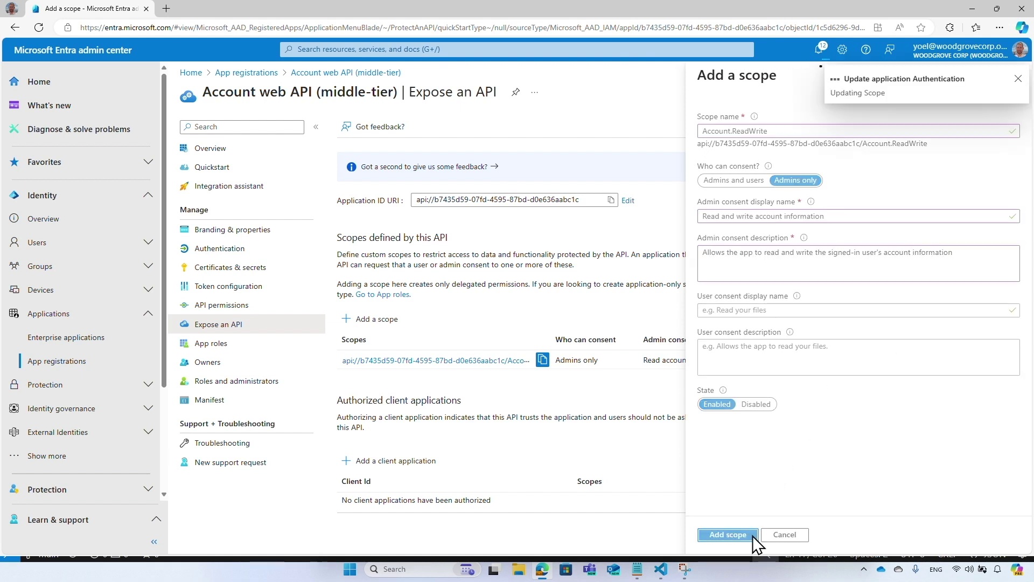
In the MiddleTierWebApi project in Visual Studio Code, open MiddleTierController.cs and examine the RequiredScopeOrAppPermission attribute and its accepted scope
{"action": "mouse_move", "coordinate": [662, 573]}
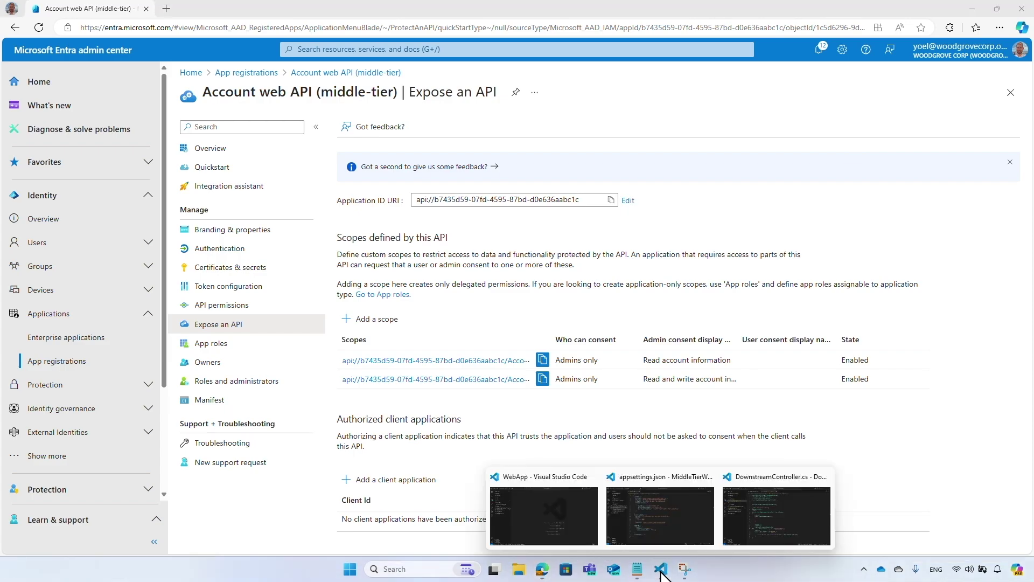
{"action": "left_click", "coordinate": [665, 526]}
{"action": "left_click", "coordinate": [162, 139]}
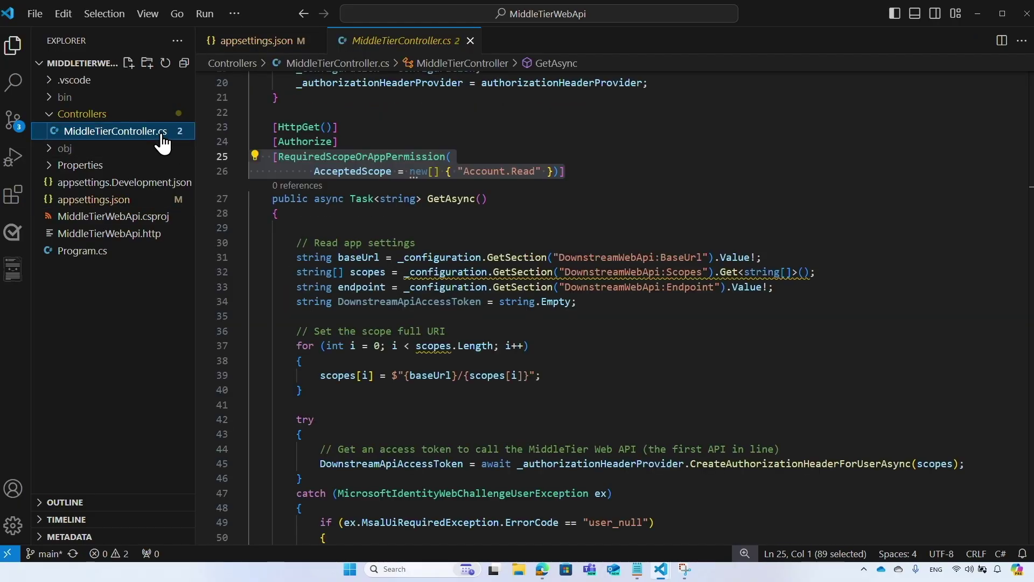
{"action": "double_click", "coordinate": [378, 157]}
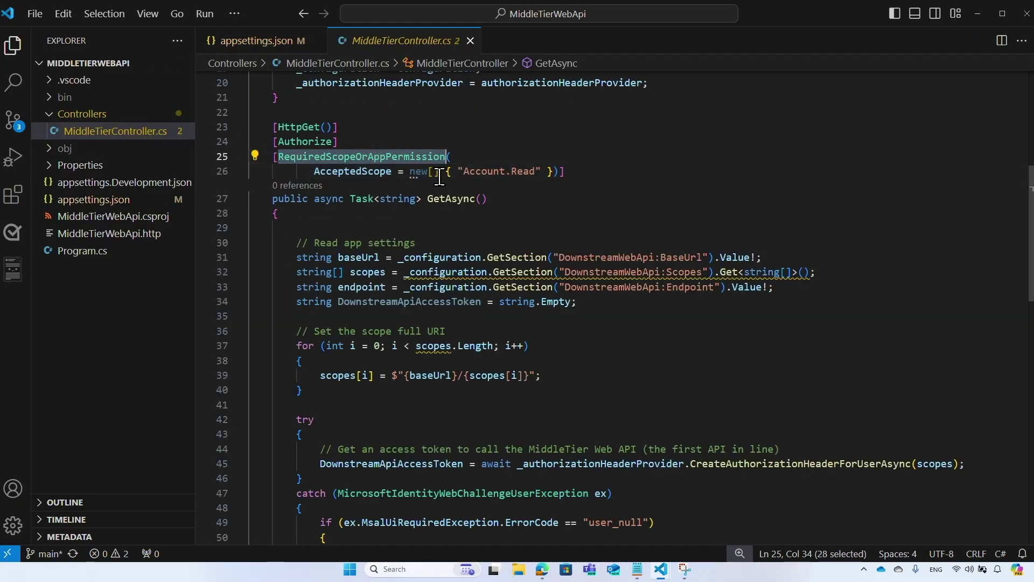
{"action": "left_click_drag", "start_coordinate": [463, 173], "coordinate": [535, 173]}
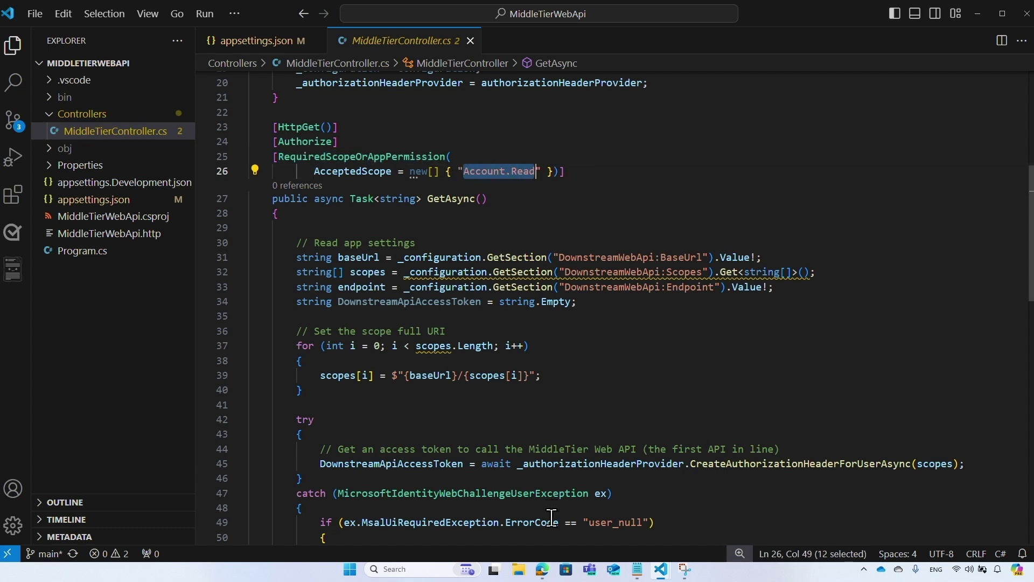
Return to the Entra admin center's app registrations and start a new registration named "Woodgrove demo web application"
{"action": "mouse_move", "coordinate": [549, 570]}
{"action": "left_click", "coordinate": [558, 539]}
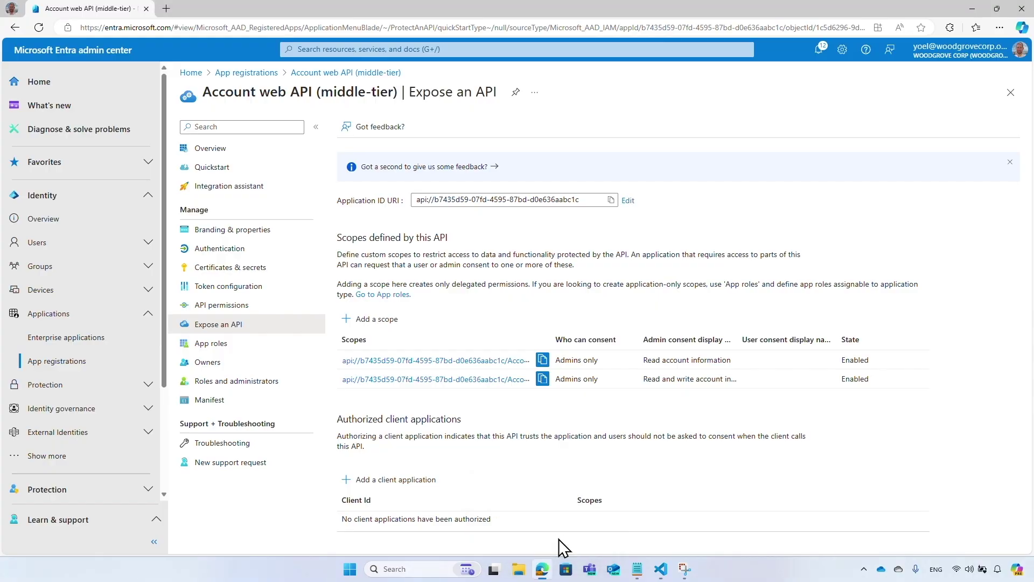
{"action": "left_click", "coordinate": [252, 73]}
{"action": "left_click", "coordinate": [246, 128]}
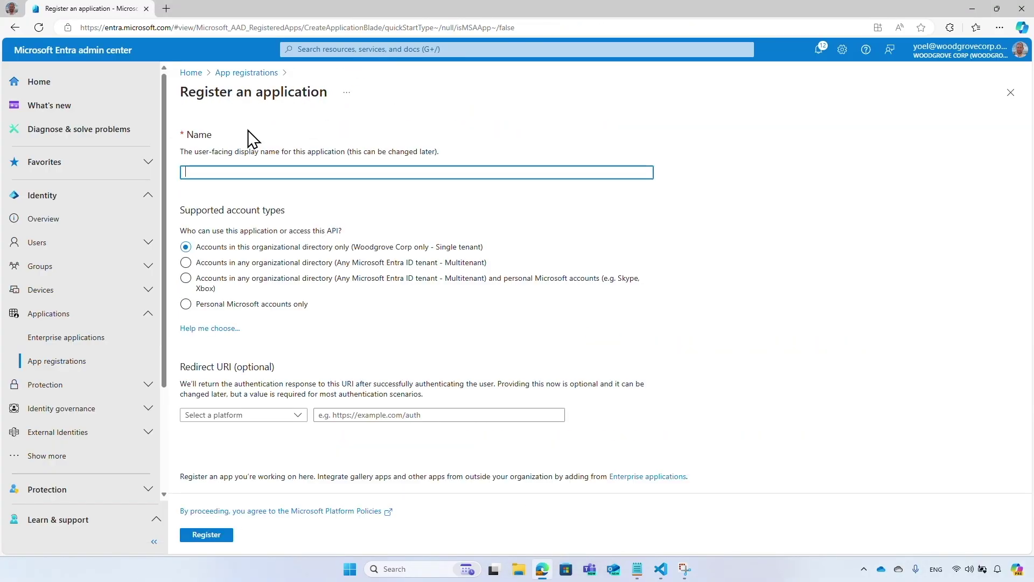
{"action": "type", "text": "Woo"}
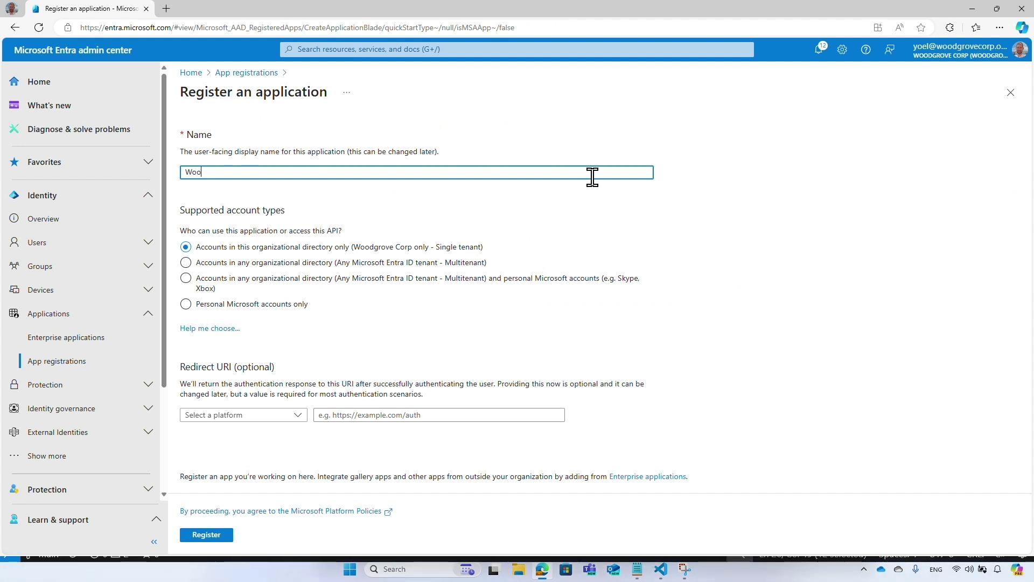
{"action": "type", "text": "dgrove demo web application"}
{"action": "left_click", "coordinate": [554, 415]}
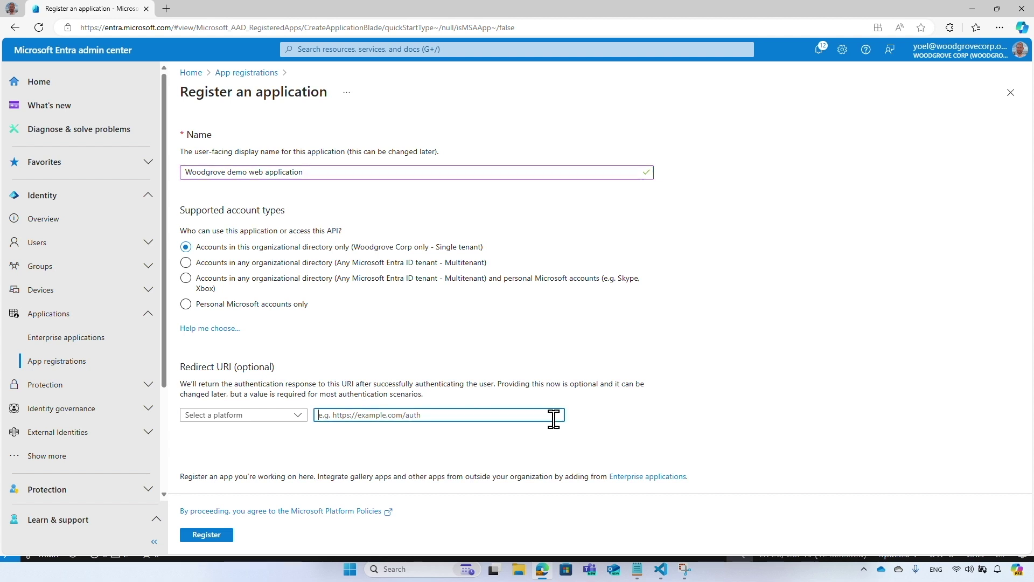
{"action": "left_click", "coordinate": [296, 415]}
{"action": "left_click", "coordinate": [292, 450]}
{"action": "left_click", "coordinate": [519, 416]}
{"action": "type", "text": "http://localhost:7199/signin-oidc"}
{"action": "left_click", "coordinate": [228, 536]}
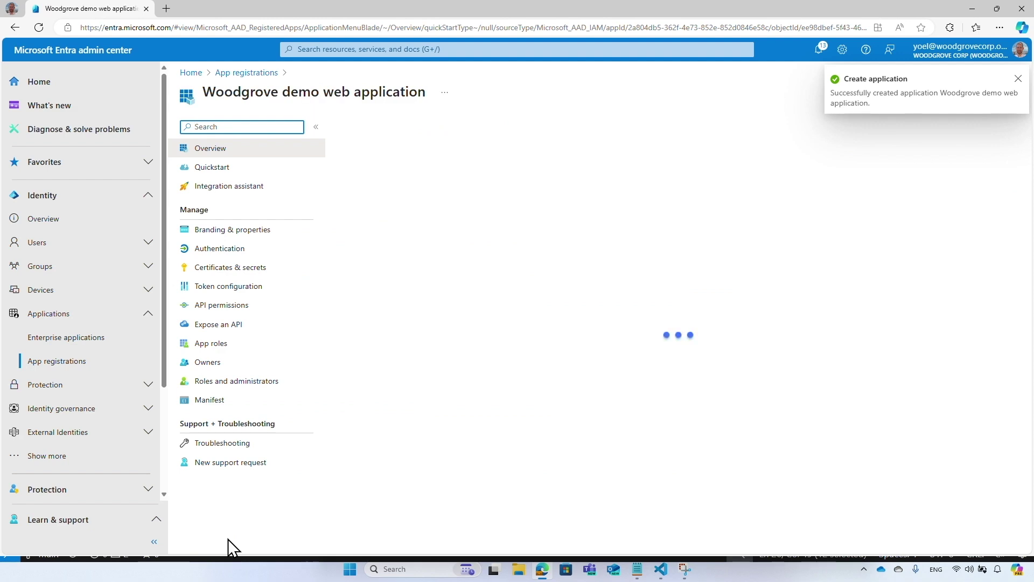
Copy the demo web application's application (client) ID into the ClientId value of appsettings.json in the WebApp project in Visual Studio Code
{"action": "left_click", "coordinate": [597, 223]}
{"action": "mouse_move", "coordinate": [661, 569]}
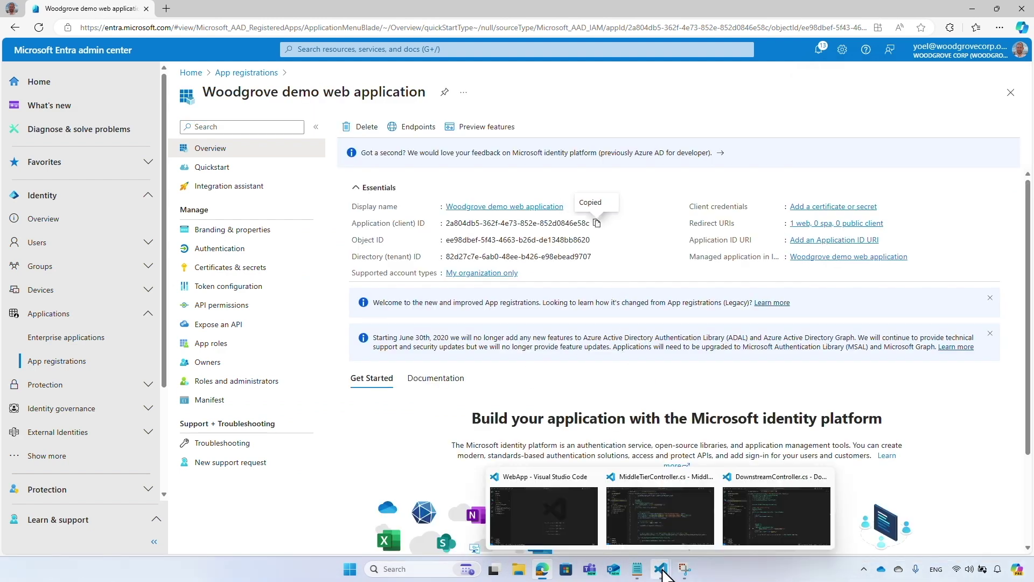
{"action": "left_click", "coordinate": [573, 516]}
{"action": "left_click", "coordinate": [142, 217]}
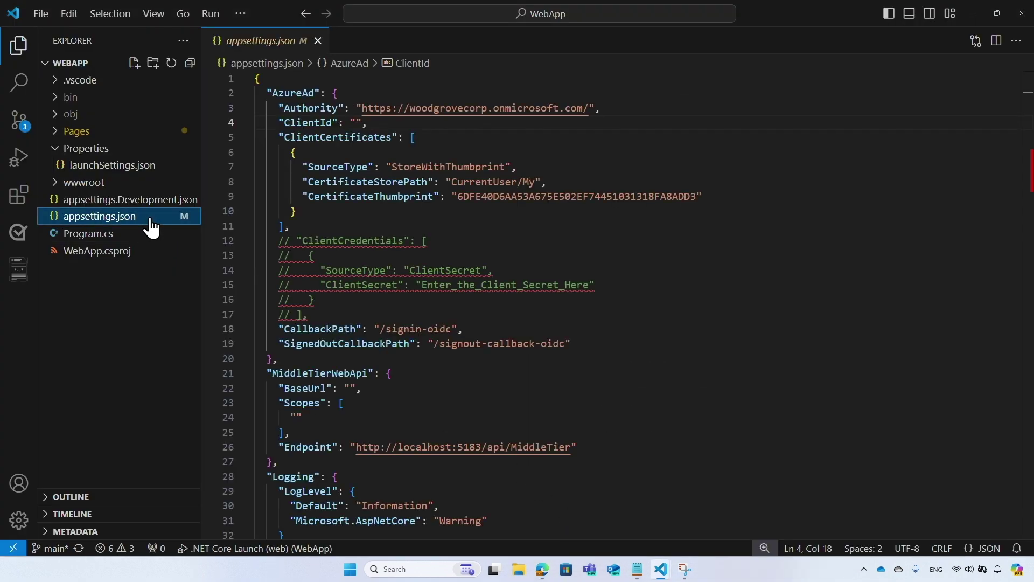
{"action": "left_click", "coordinate": [356, 123]}
{"action": "key", "text": "ctrl+v"}
{"action": "left_click", "coordinate": [598, 123]}
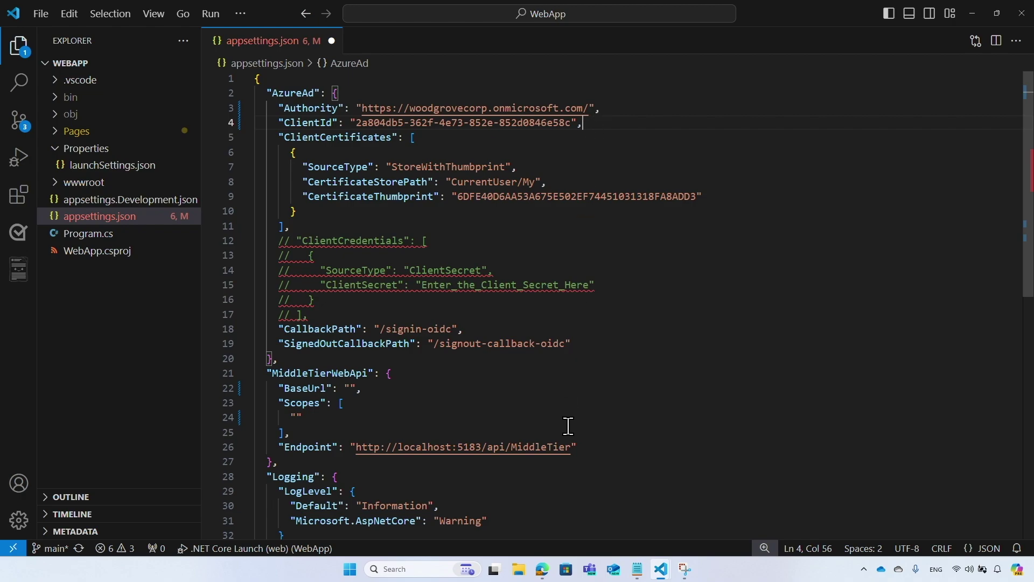
Back in the Entra admin center, upload the certificate WoodgroveDev.cer to the demo web application with the description "Non-production self-singed certificate"
{"action": "left_click", "coordinate": [545, 571]}
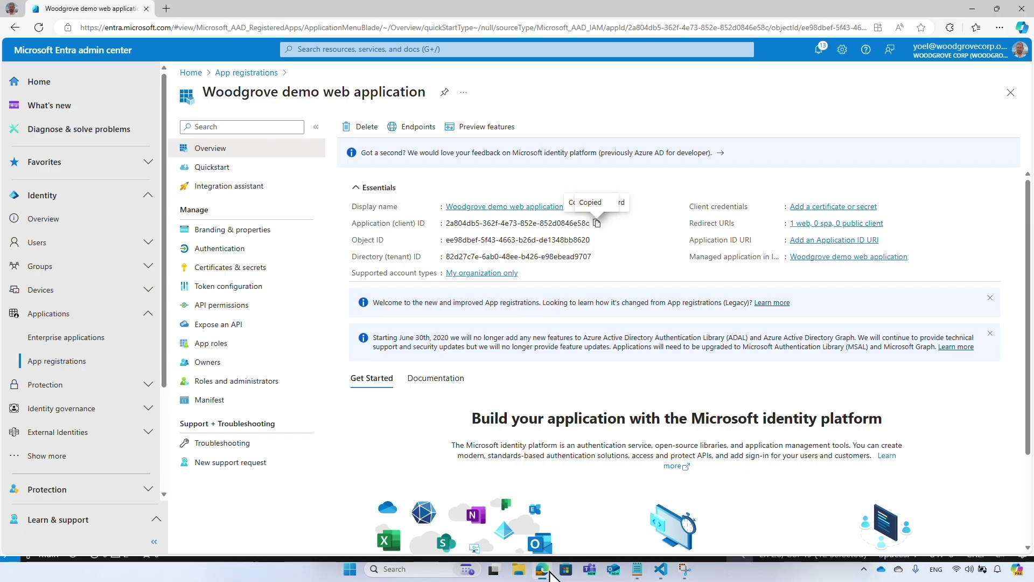
{"action": "left_click", "coordinate": [289, 273]}
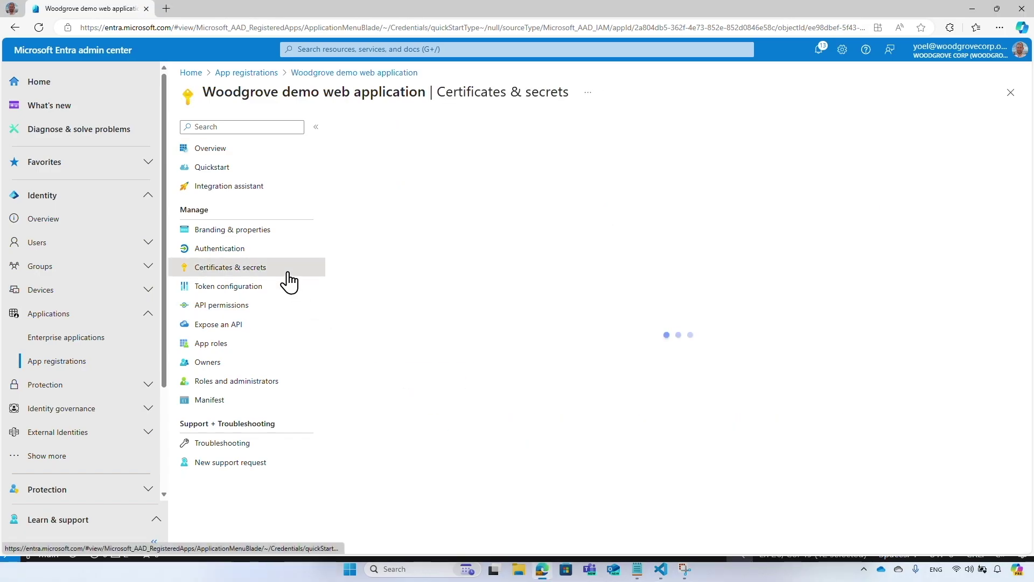
{"action": "left_click", "coordinate": [368, 256]}
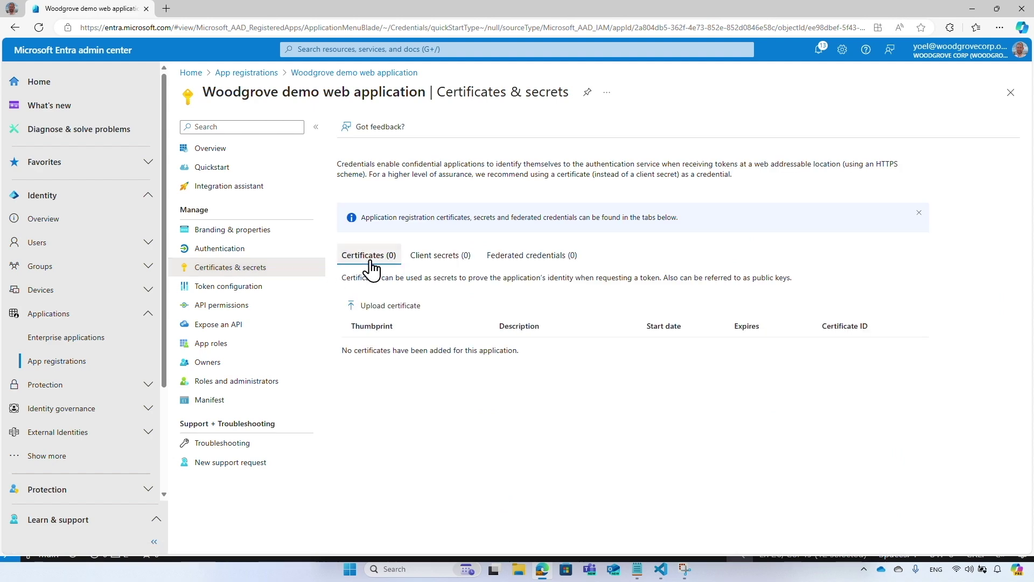
{"action": "left_click", "coordinate": [377, 306]}
{"action": "left_click", "coordinate": [1013, 130]}
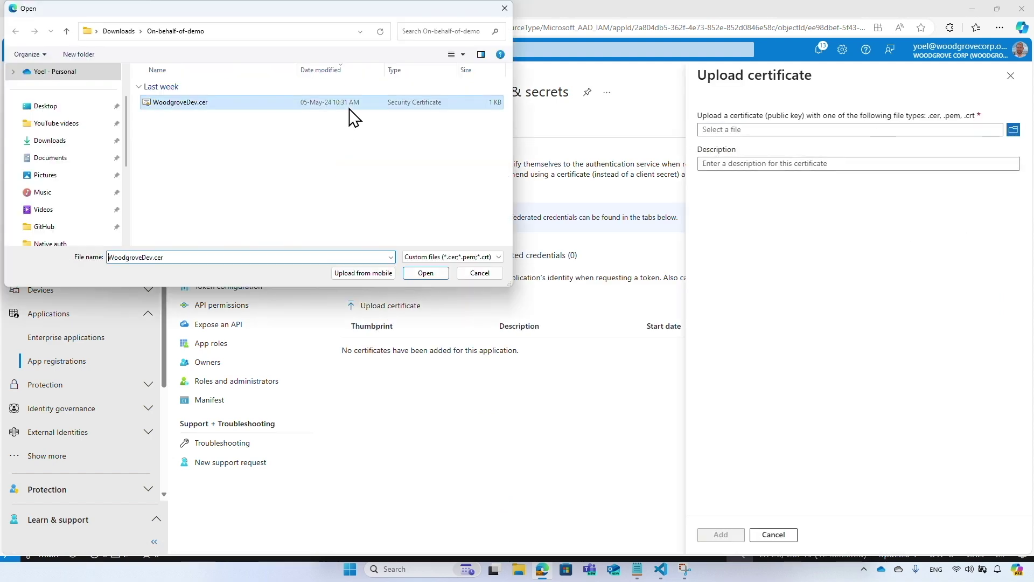
{"action": "double_click", "coordinate": [350, 110]}
{"action": "left_click", "coordinate": [986, 169]}
{"action": "type", "text": "Non-production self-singed certificate"}
{"action": "left_click", "coordinate": [739, 534]}
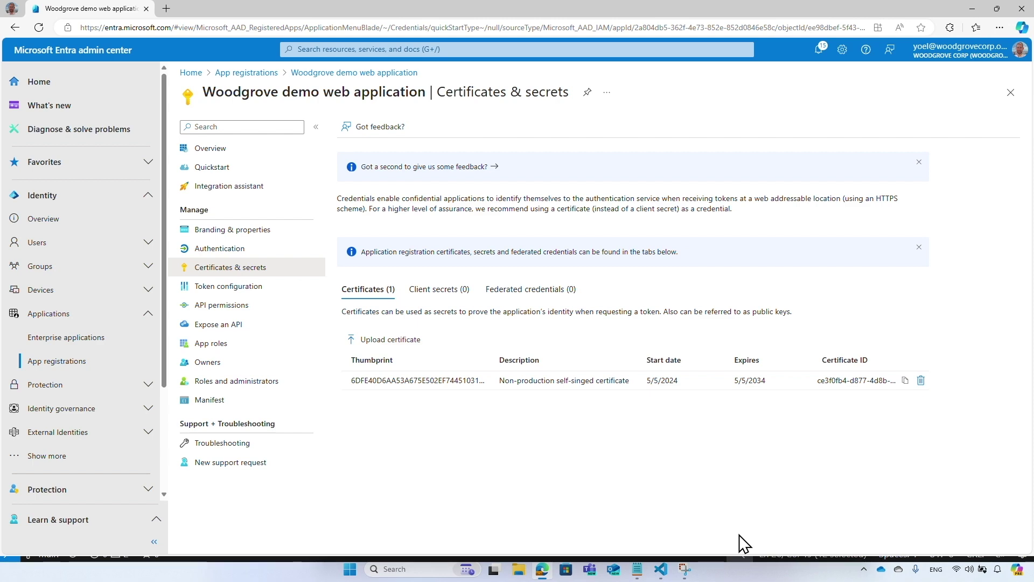
Add the Account web API (middle-tier) delegated permissions Account.Read and Account.ReadWrite to the demo web application and grant admin consent for Woodgrove Corp
{"action": "left_click", "coordinate": [290, 319]}
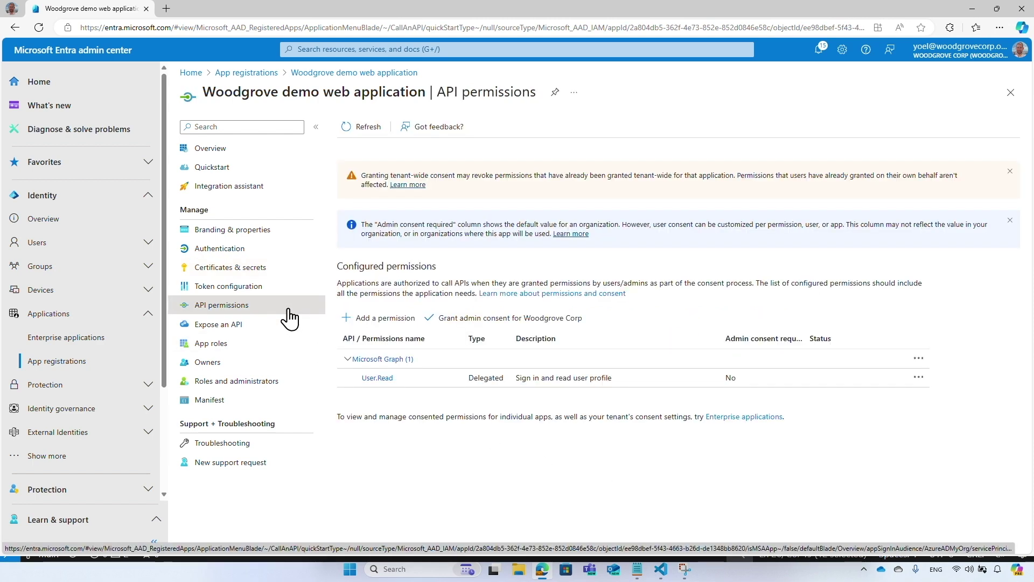
{"action": "left_click", "coordinate": [409, 325]}
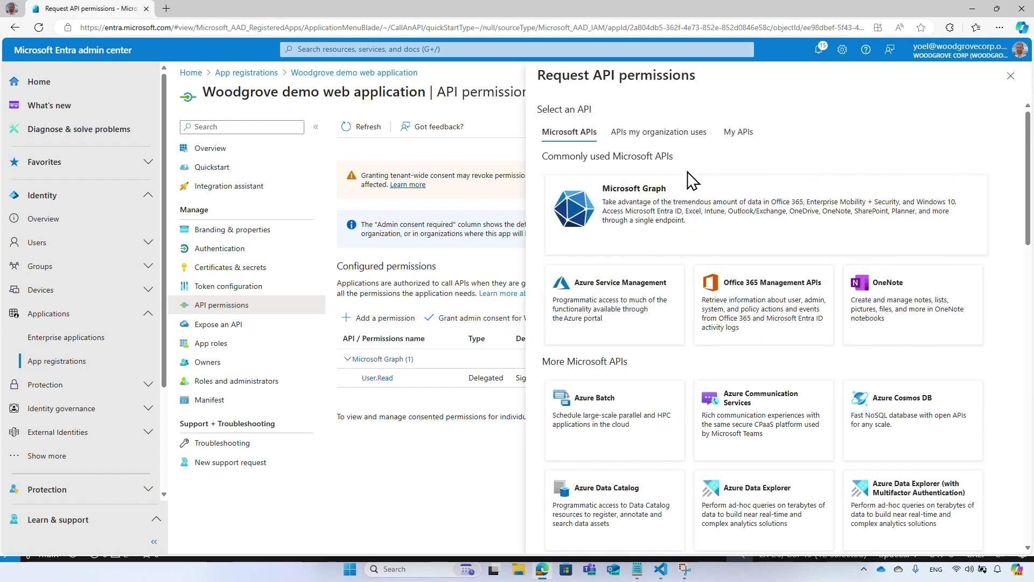
{"action": "left_click", "coordinate": [708, 139]}
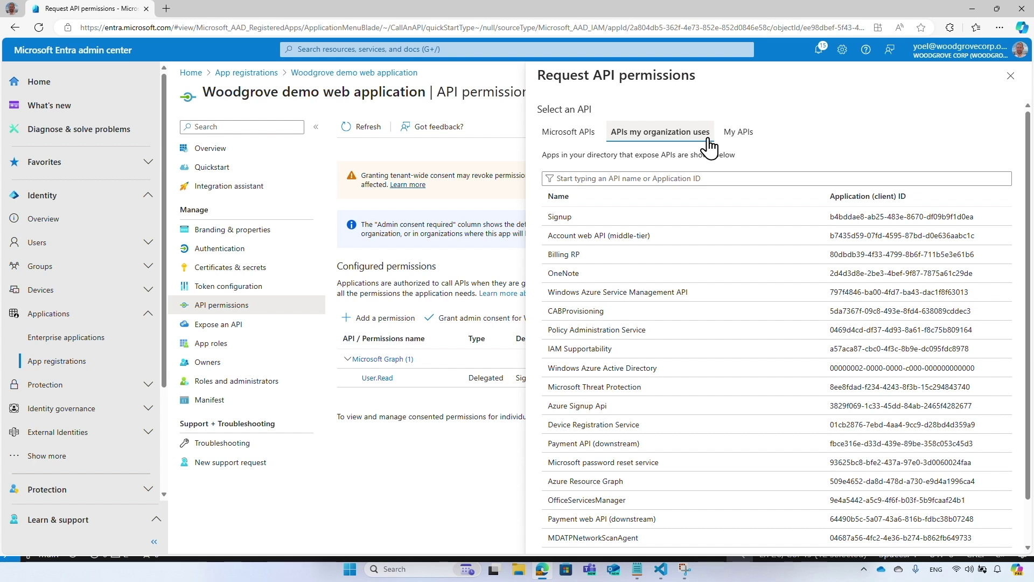
{"action": "left_click", "coordinate": [719, 242]}
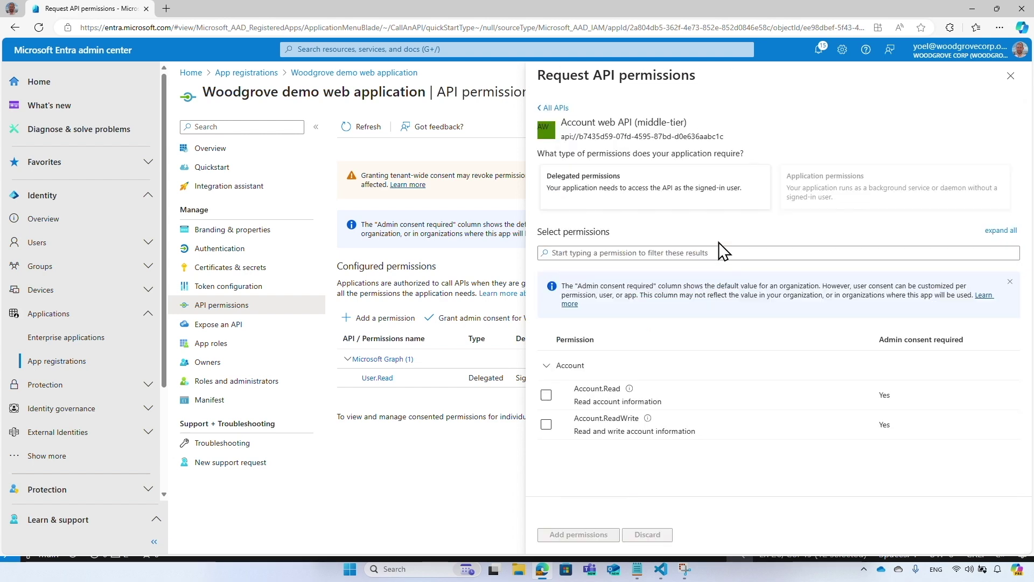
{"action": "left_click", "coordinate": [547, 395]}
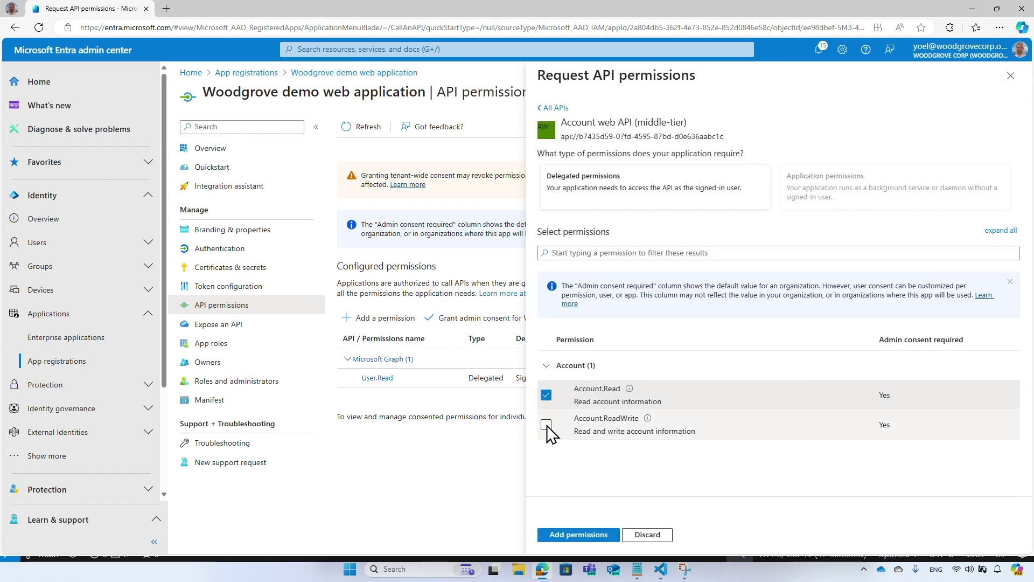
{"action": "left_click", "coordinate": [547, 425]}
{"action": "left_click", "coordinate": [612, 537]}
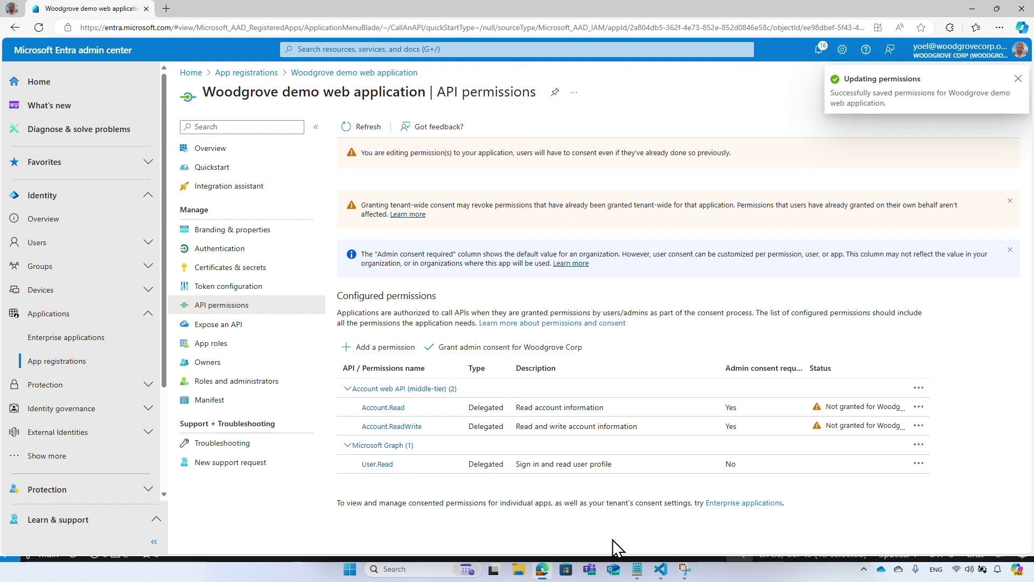
{"action": "left_click", "coordinate": [565, 354]}
{"action": "left_click", "coordinate": [372, 205]}
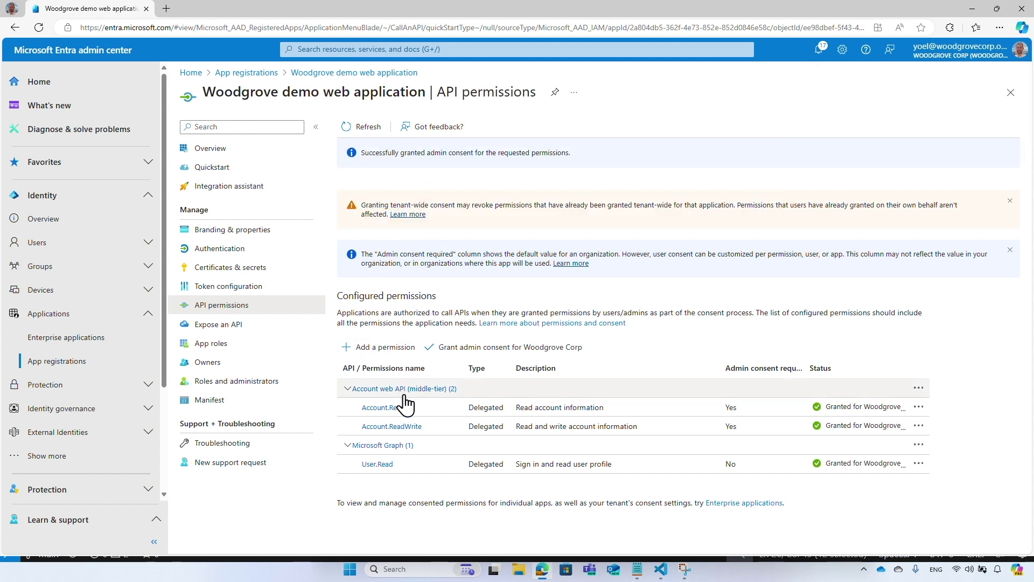
Copy the full scope URI of the Account.Read permission from its details
{"action": "left_click", "coordinate": [383, 407]}
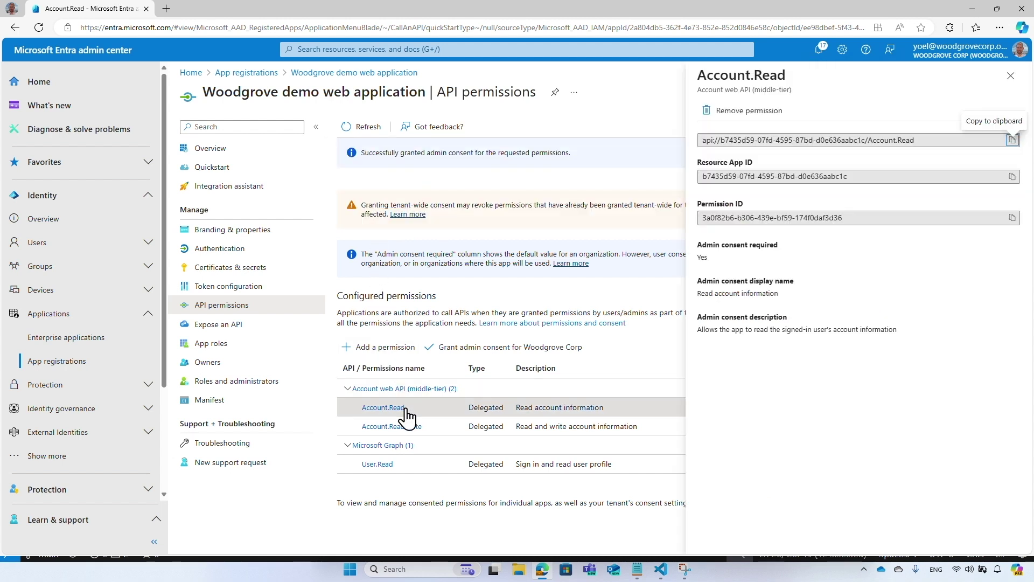
{"action": "left_click", "coordinate": [1013, 140]}
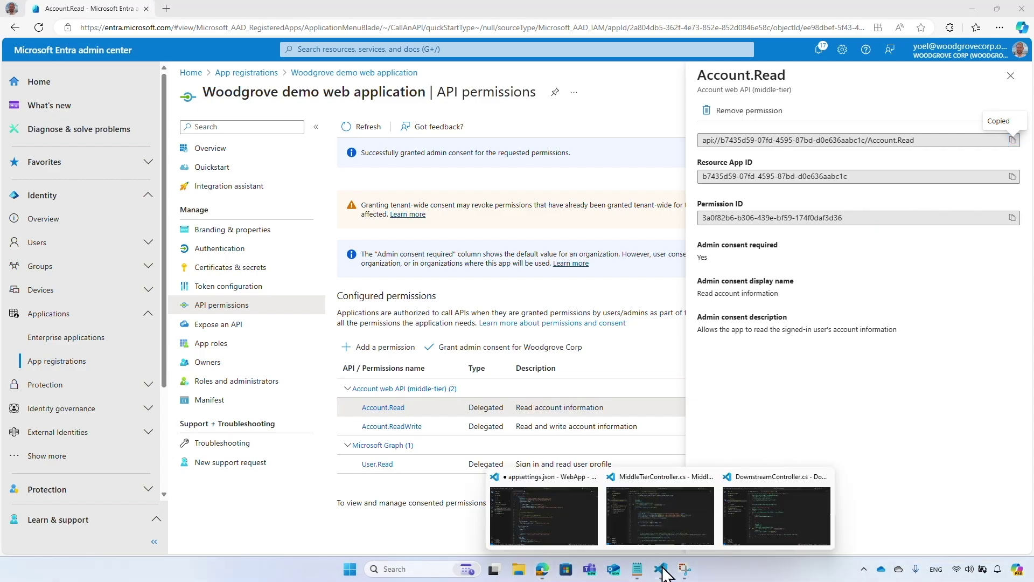